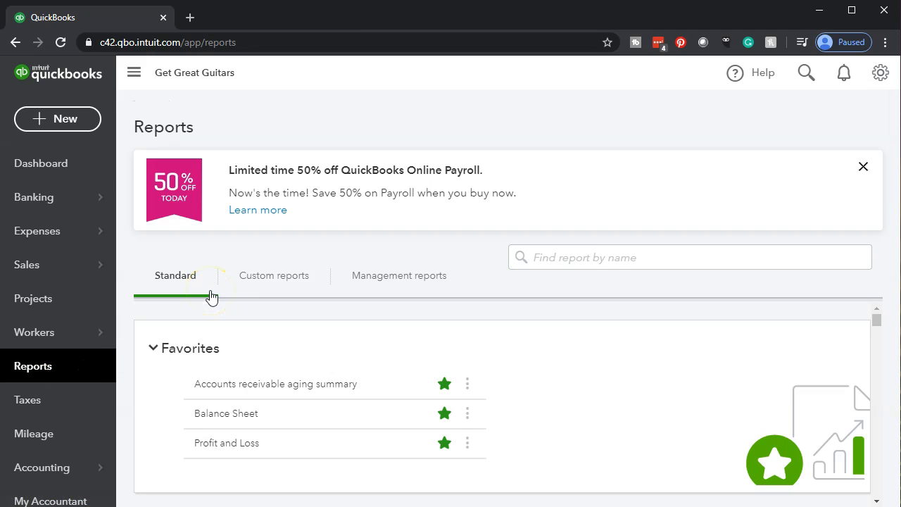
Open the Balance Sheet report and run it for the period 01/01/2020 to 12/31/2020.
click(227, 414)
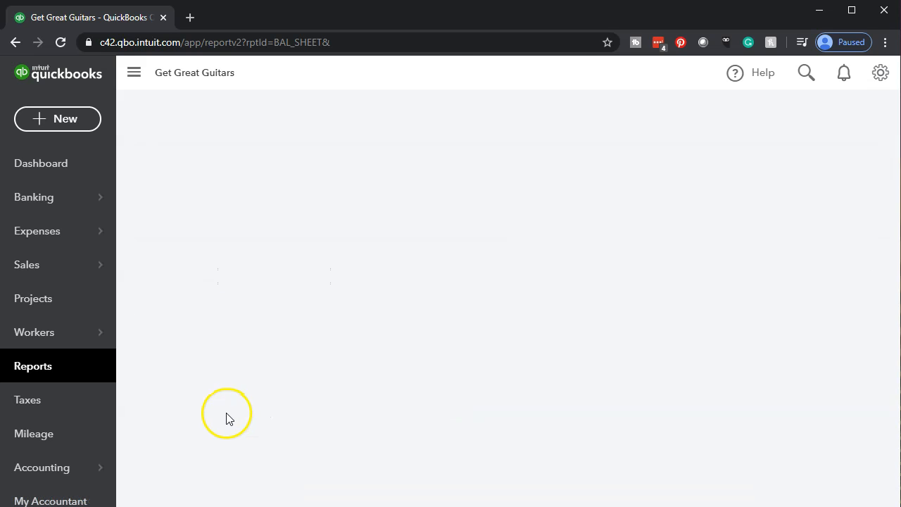
scroll(225, 426, up, 1)
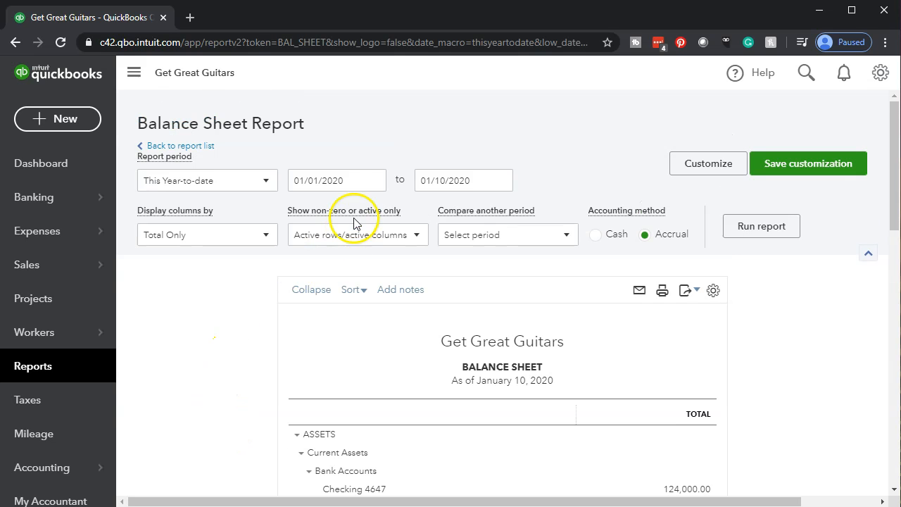
drag(350, 183, 196, 156)
text(01/01/2020)
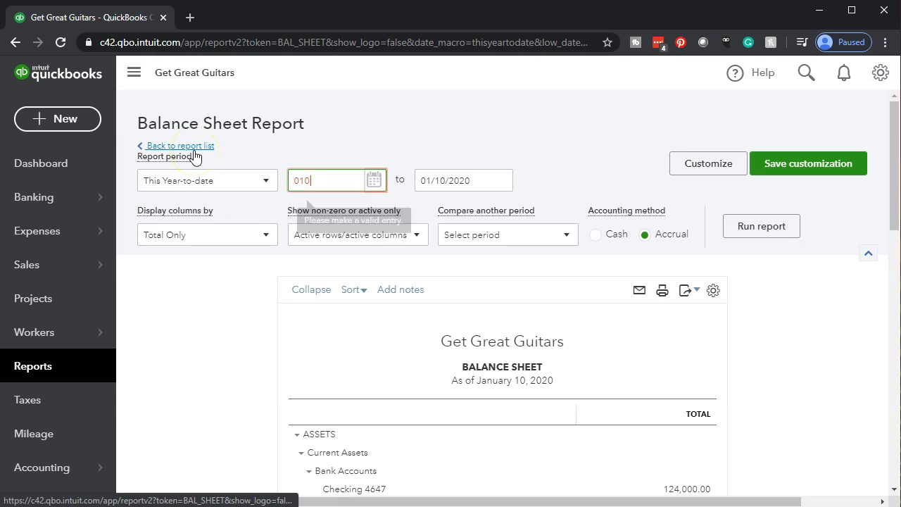
key(Tab)
text(12/31/2020)
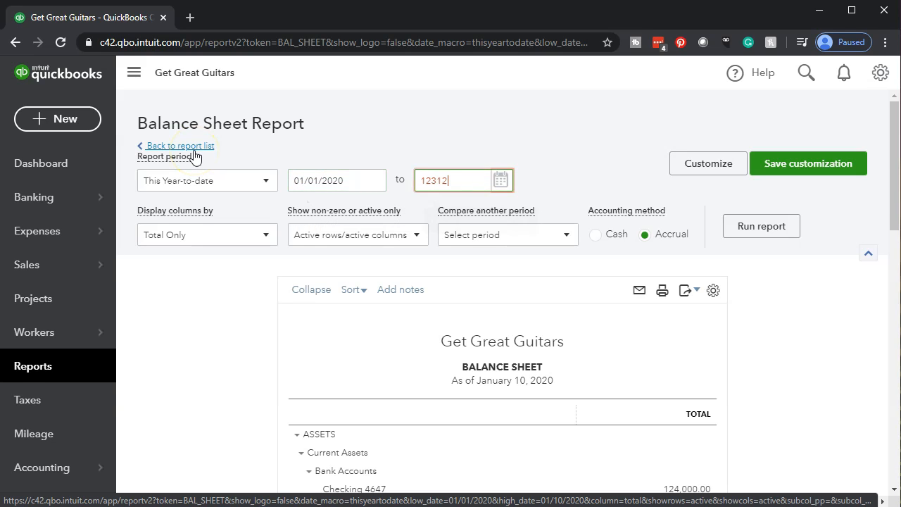
key(Tab)
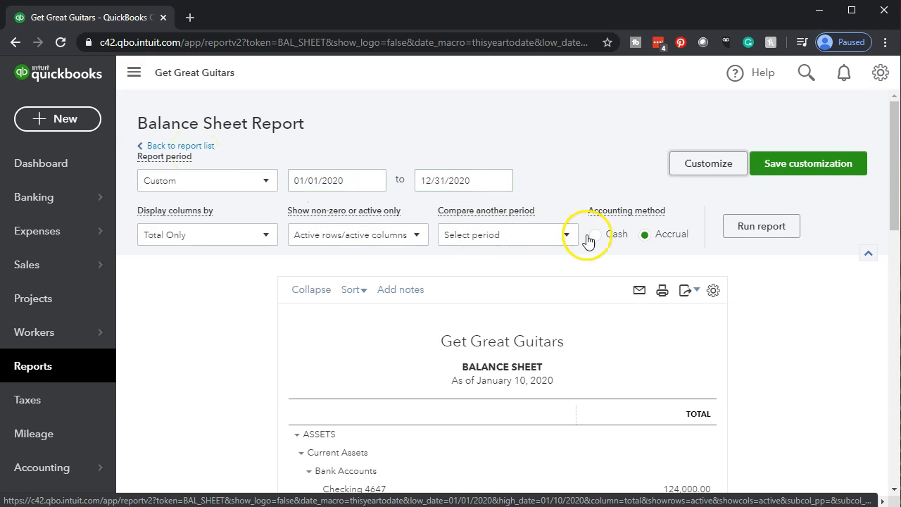
click(748, 232)
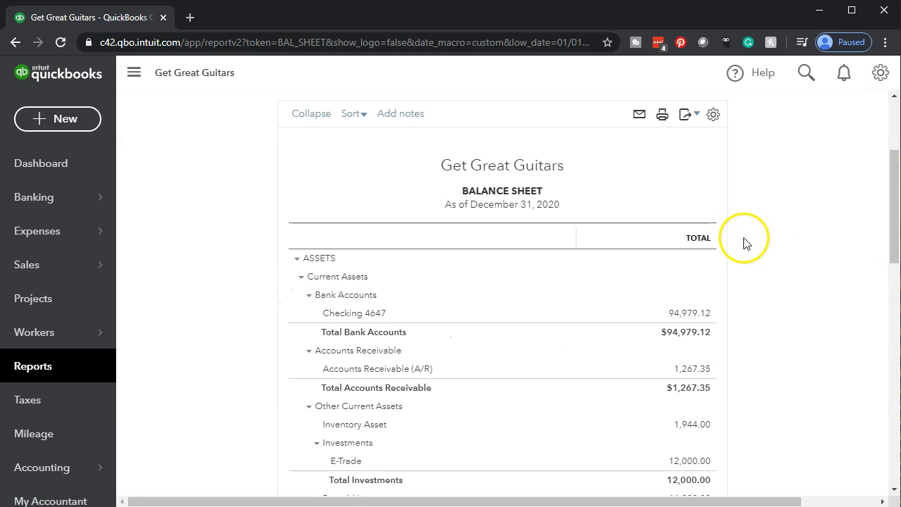
Duplicate the browser tab holding the Balance Sheet report and return to the original one.
right_click(121, 18)
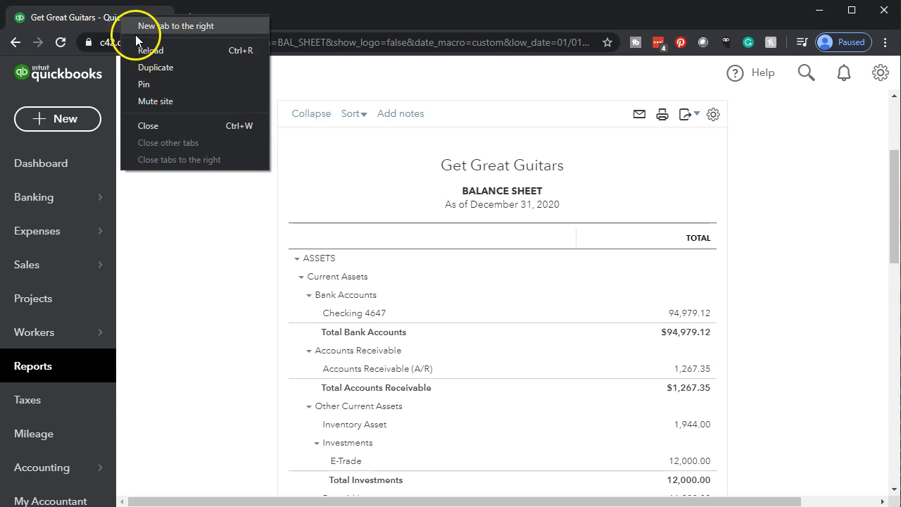
click(147, 67)
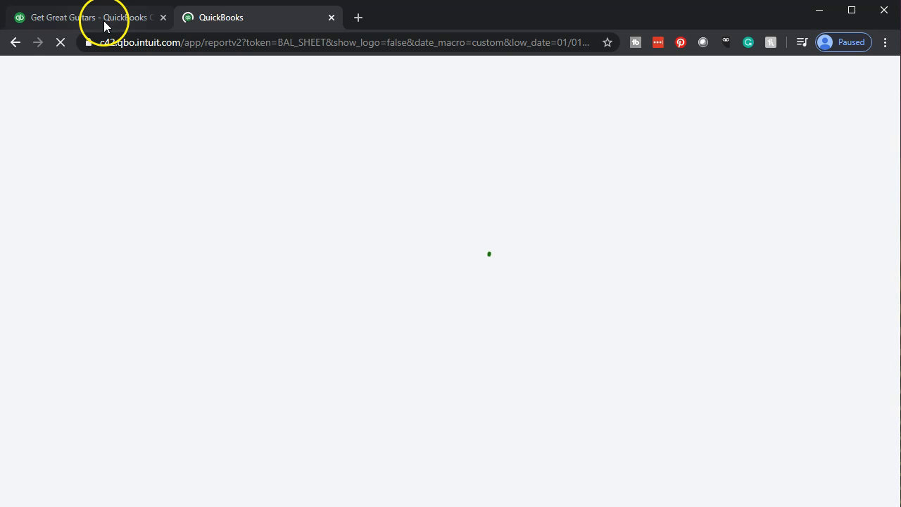
click(103, 19)
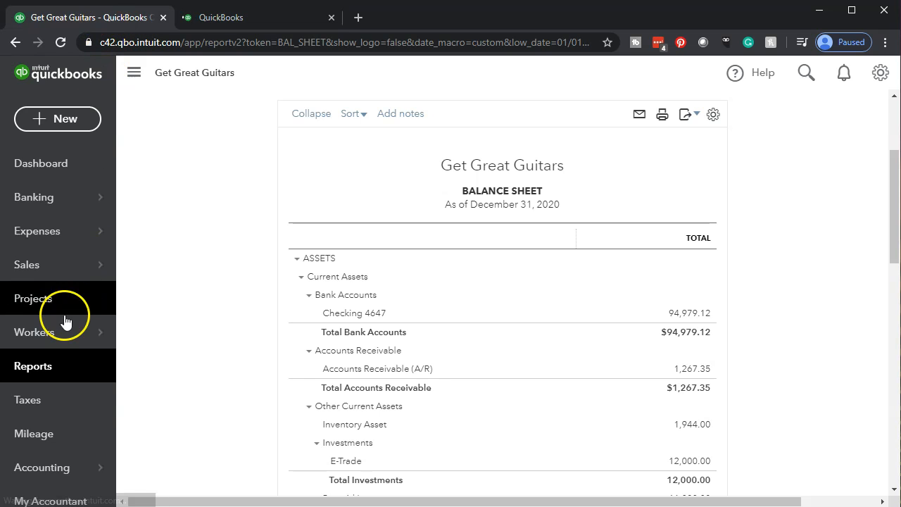
Open the Profit and Loss report from the reports list and run it for 01/01/2020 to 12/31/2020.
click(47, 371)
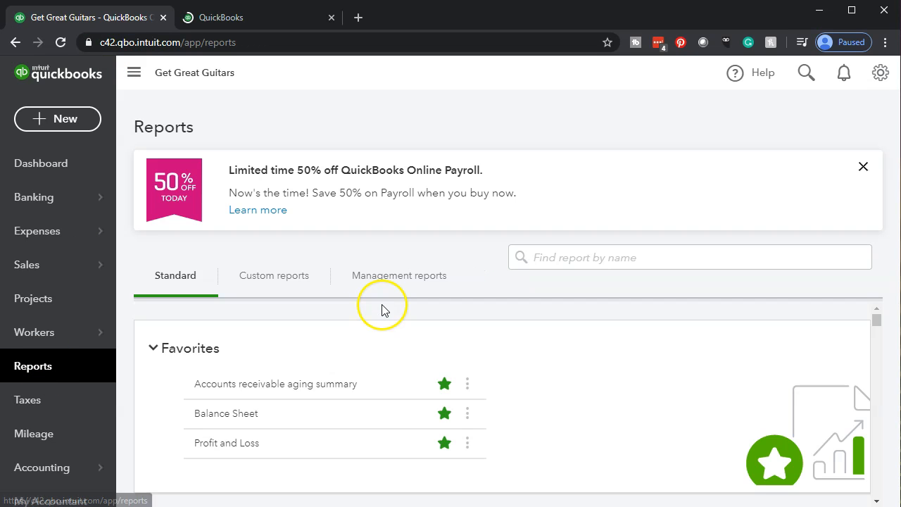
scroll(382, 308, down, 2)
click(233, 382)
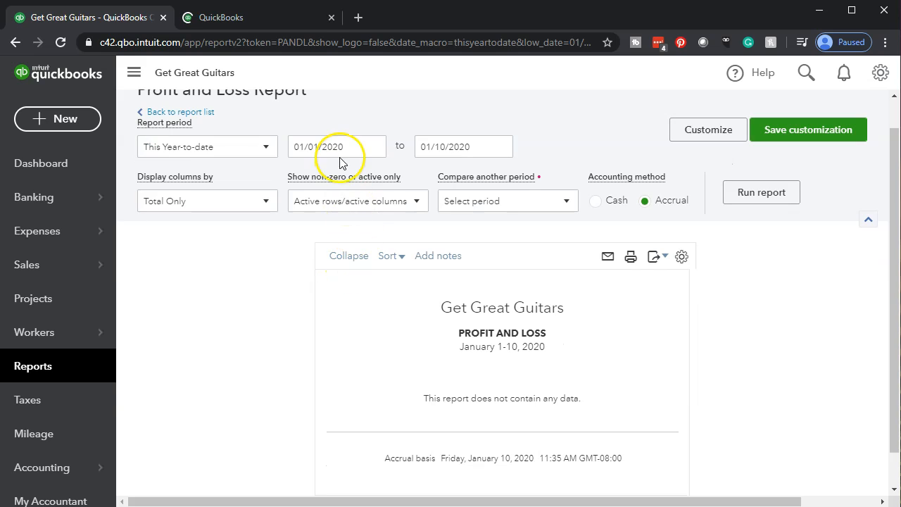
drag(353, 147, 256, 135)
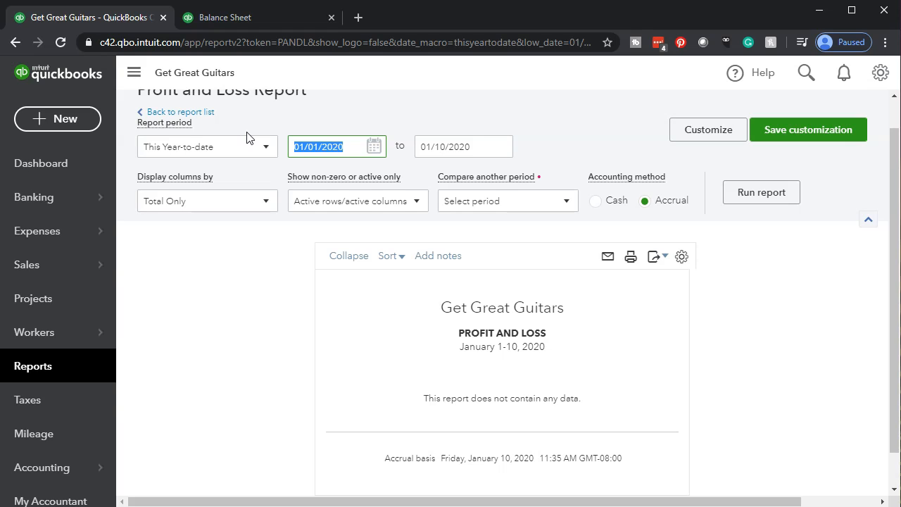
text(01/01/2020)
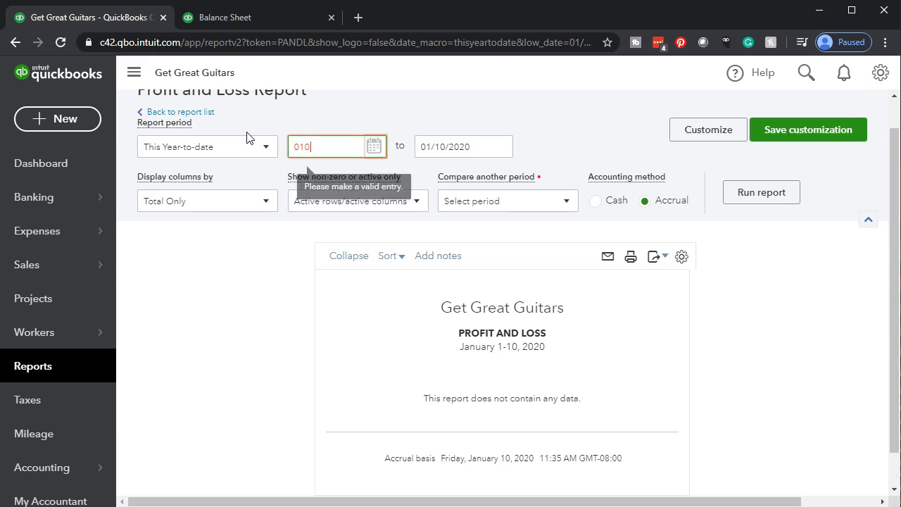
key(Tab)
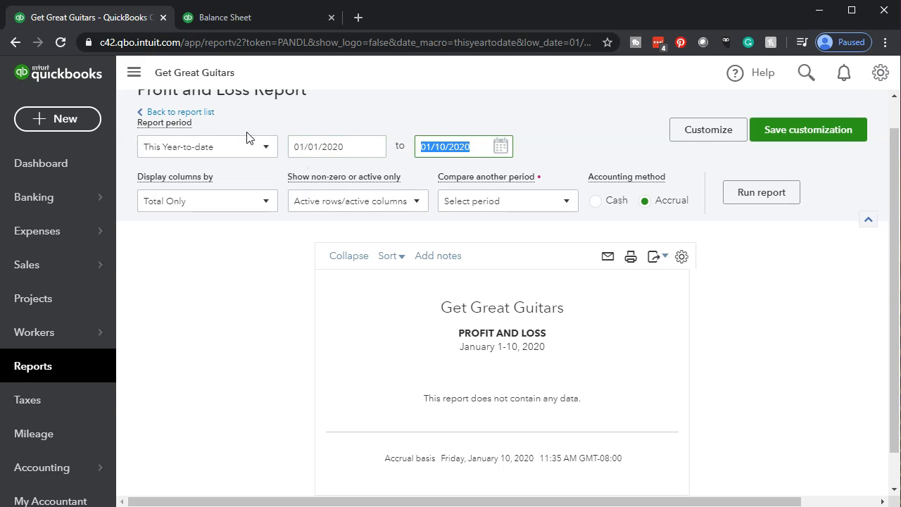
text(12/31/2020)
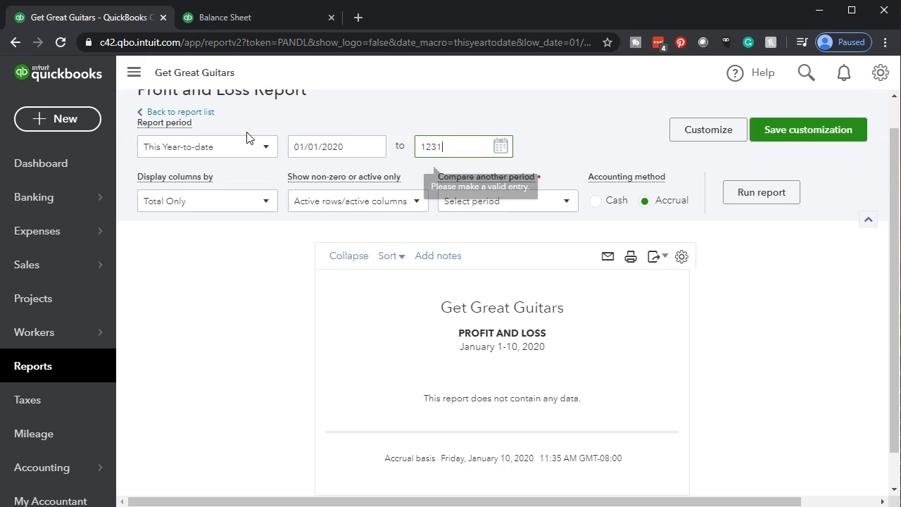
key(Tab)
click(754, 197)
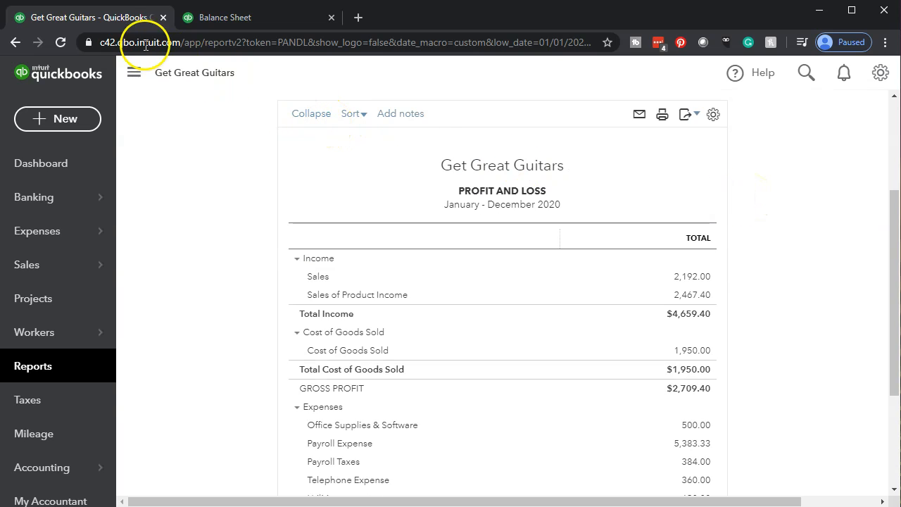
Duplicate the browser tab holding the Profit and Loss report and go back to the original one.
right_click(113, 16)
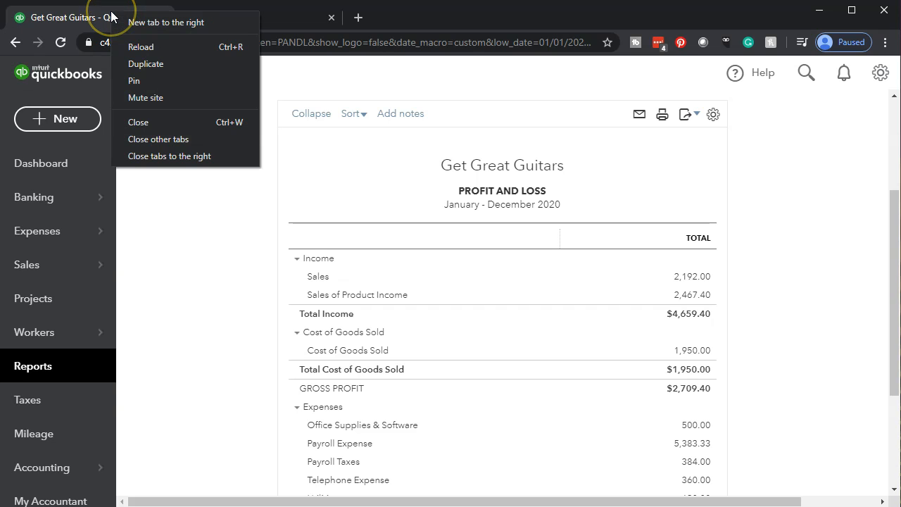
click(122, 64)
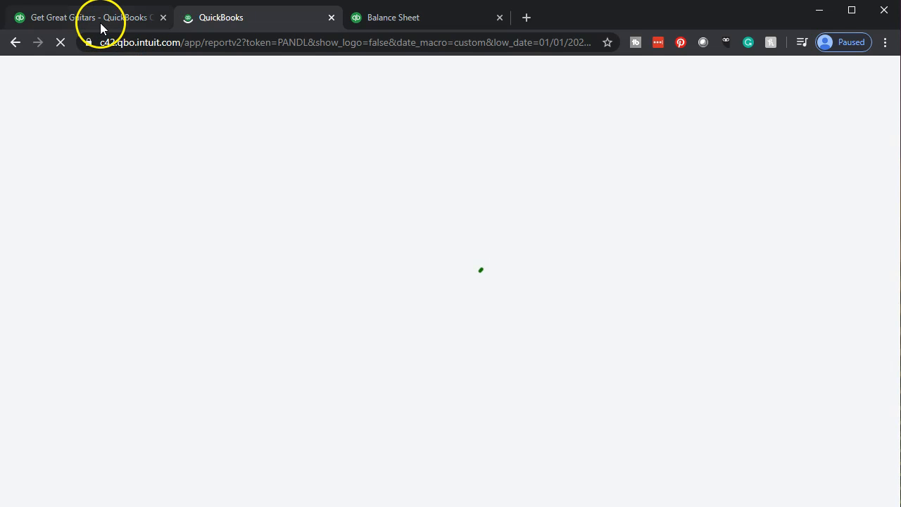
click(101, 24)
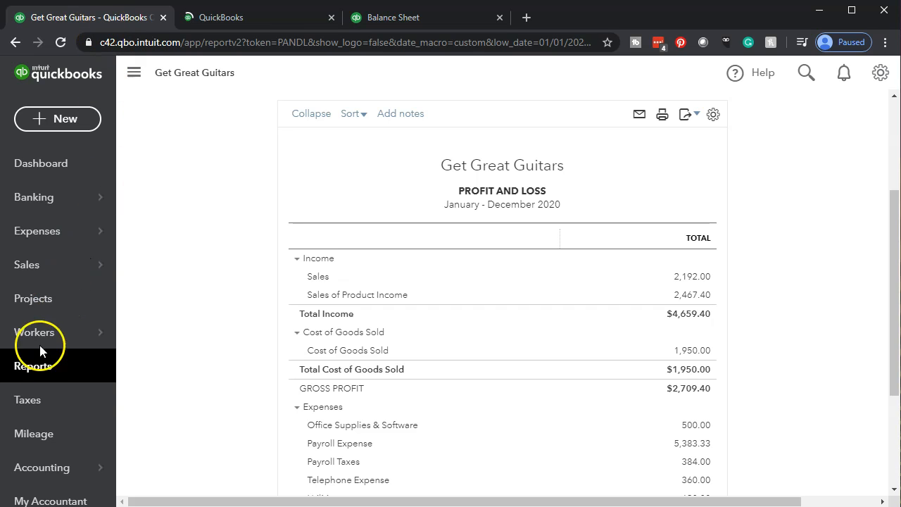
Return to the reports list, search for "tri" and open the standard Trial Balance report.
click(39, 373)
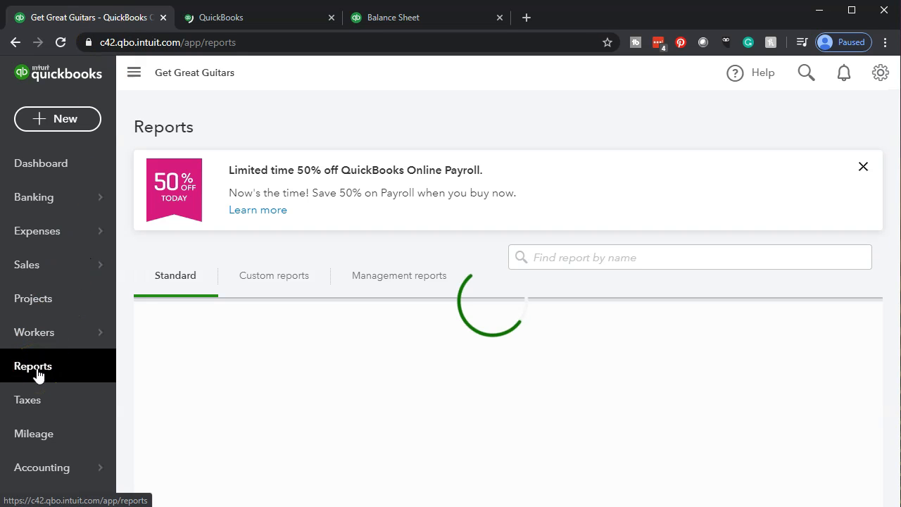
click(554, 259)
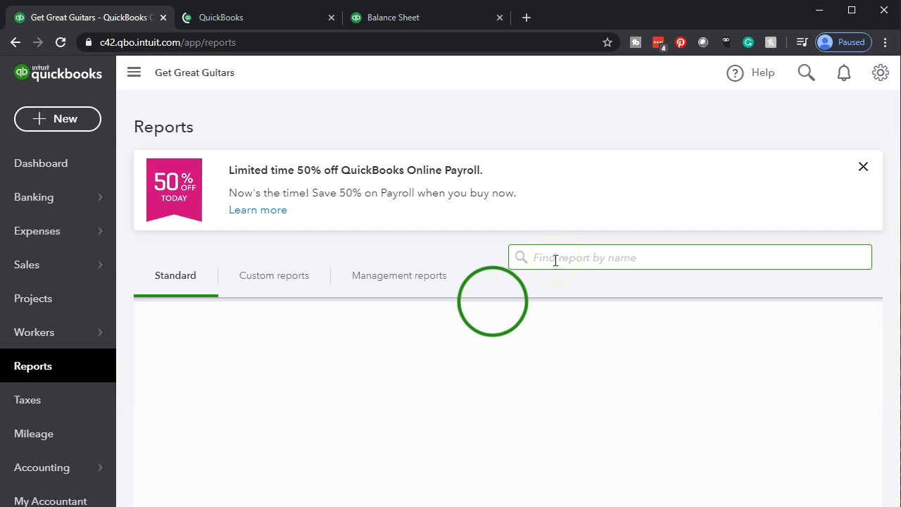
click(584, 259)
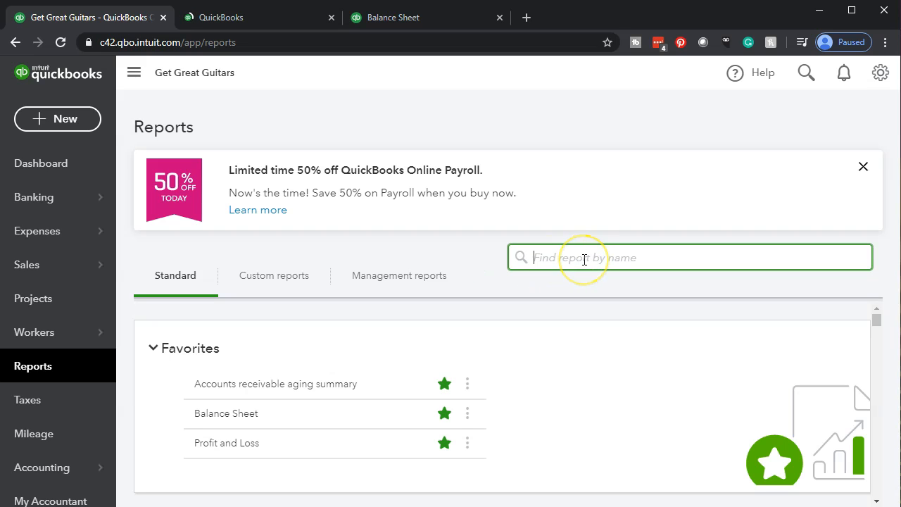
text(tri)
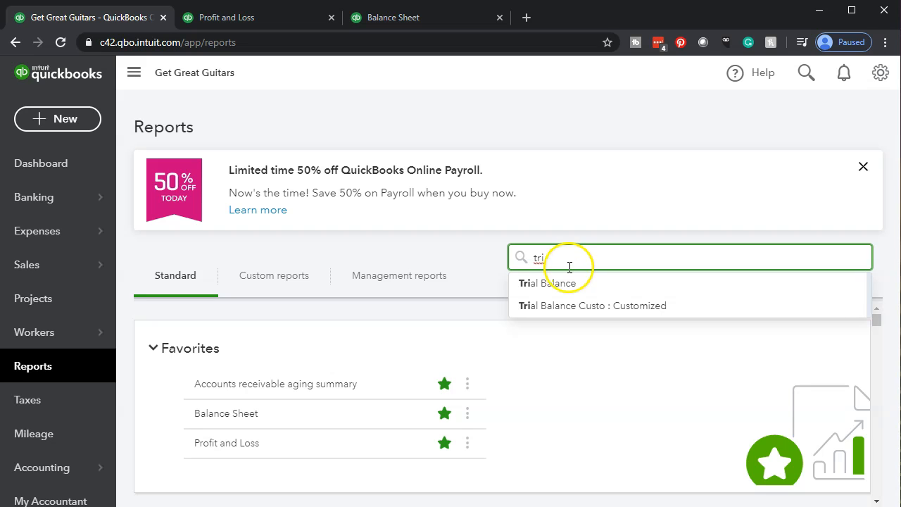
click(556, 284)
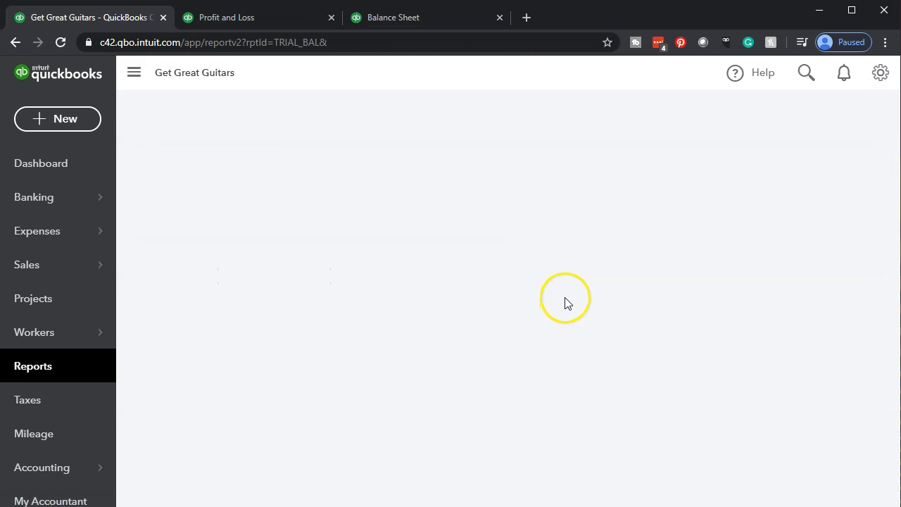
Set the Trial Balance period to 01/01/2020 through 12/31/2020 and run the report.
scroll(578, 312, down, 3)
scroll(322, 251, up, 5)
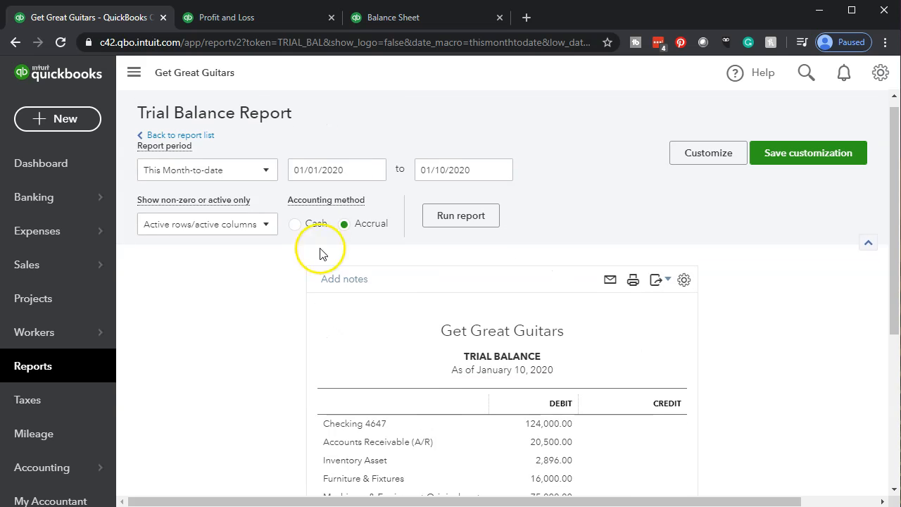
click(338, 181)
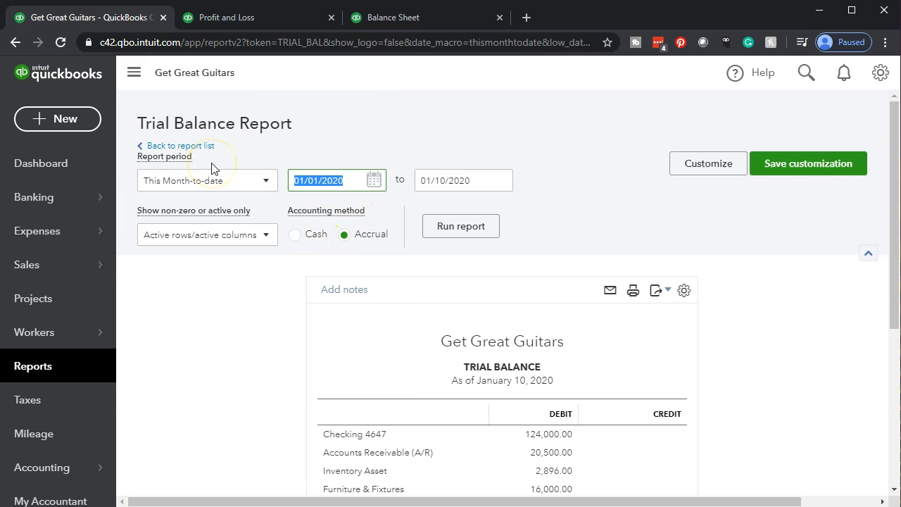
text(01/01/2020)
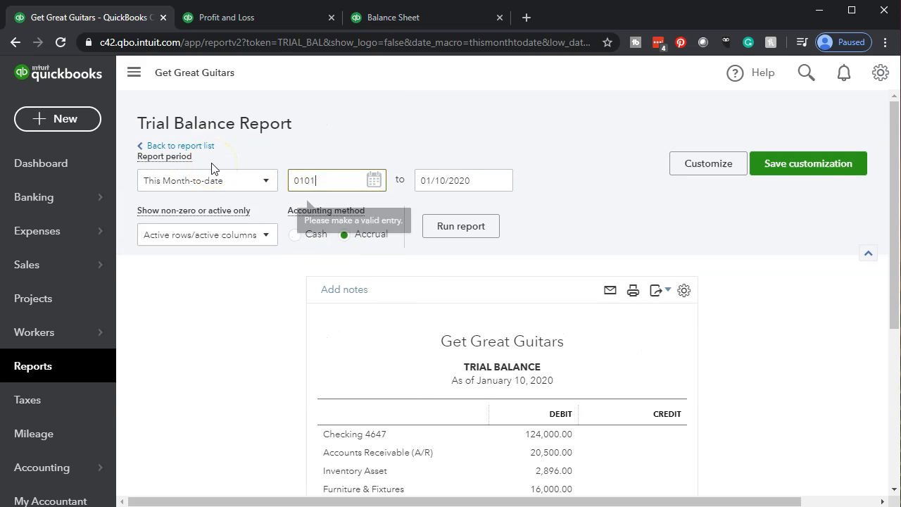
key(Tab)
text(12/31/2020)
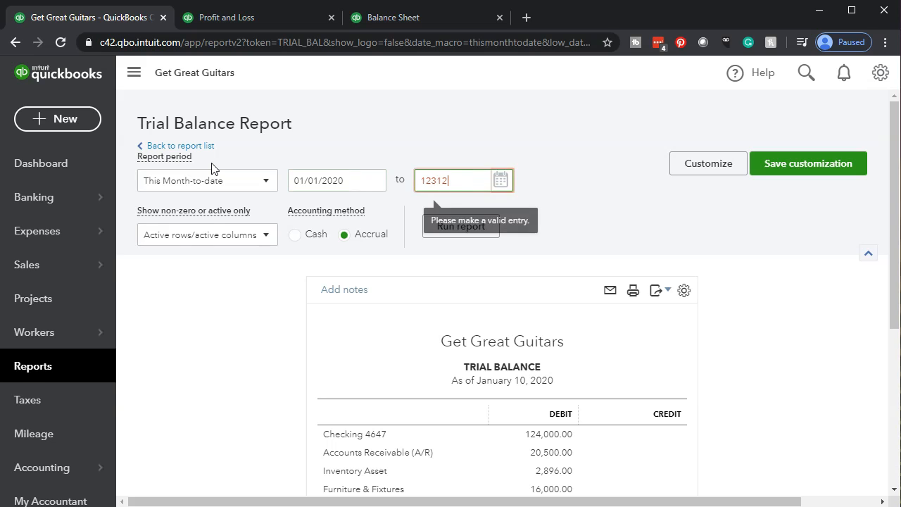
key(Tab)
click(464, 225)
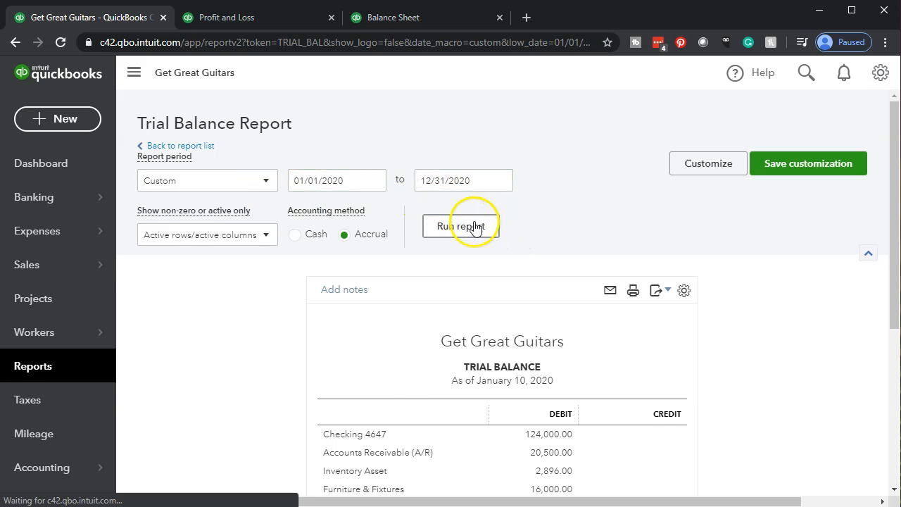
Duplicate the browser tab holding the Trial Balance report dated December 31, 2020.
scroll(467, 243, down, 3)
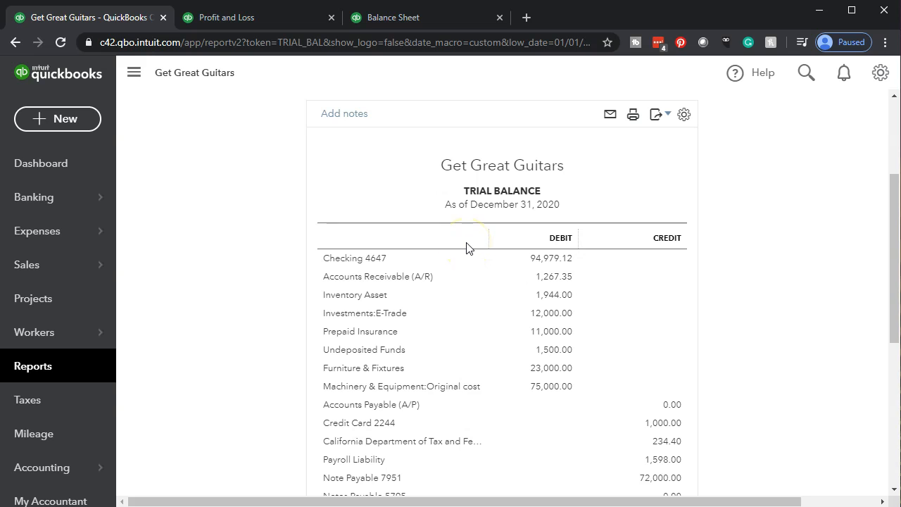
right_click(113, 17)
click(133, 67)
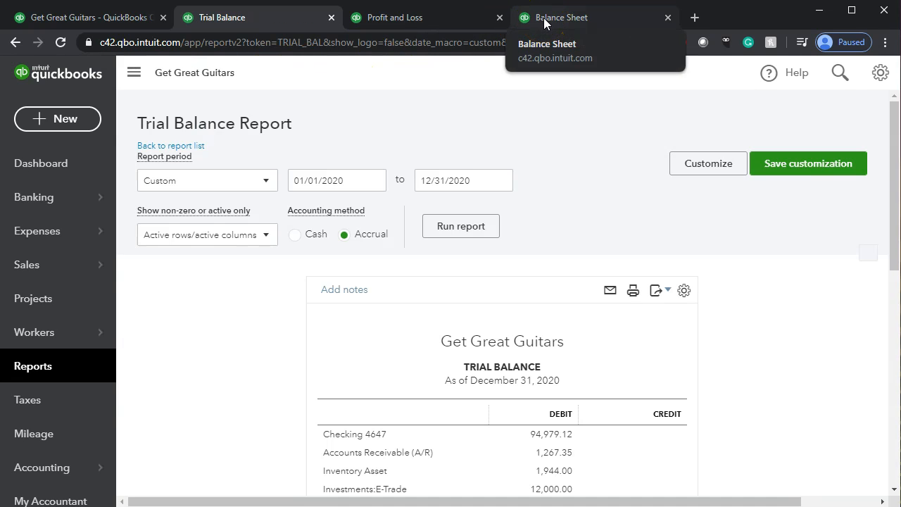
Examine the assets on the duplicated Balance Sheet with the navigation menu hidden and the page enlarged to 125%.
click(544, 20)
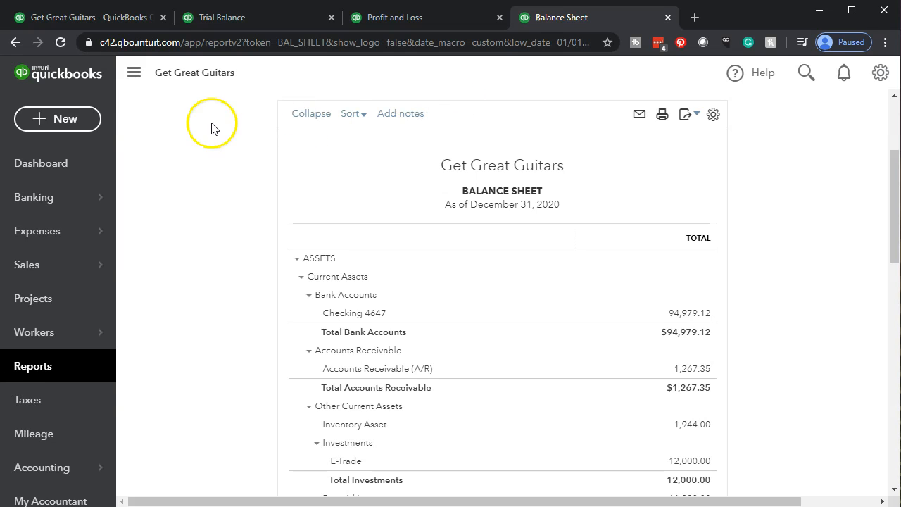
click(134, 78)
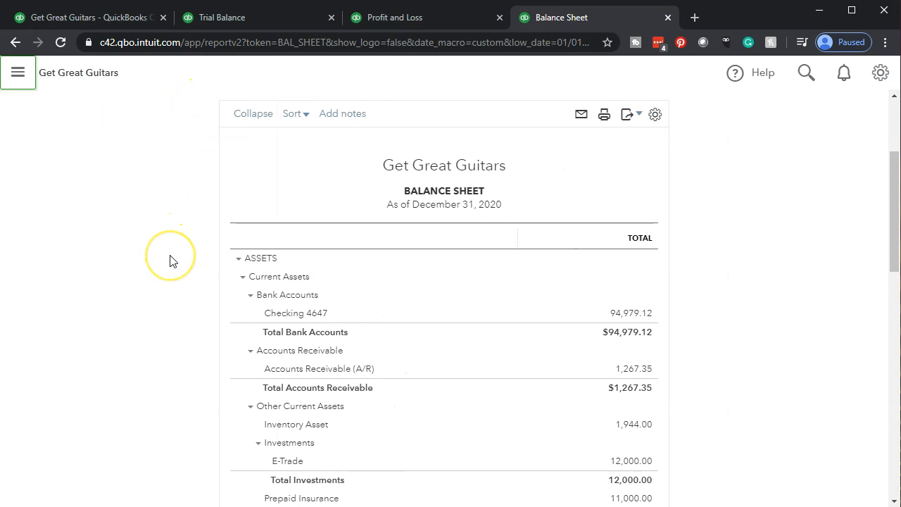
key(ctrl+plus)
key(ctrl+plus)
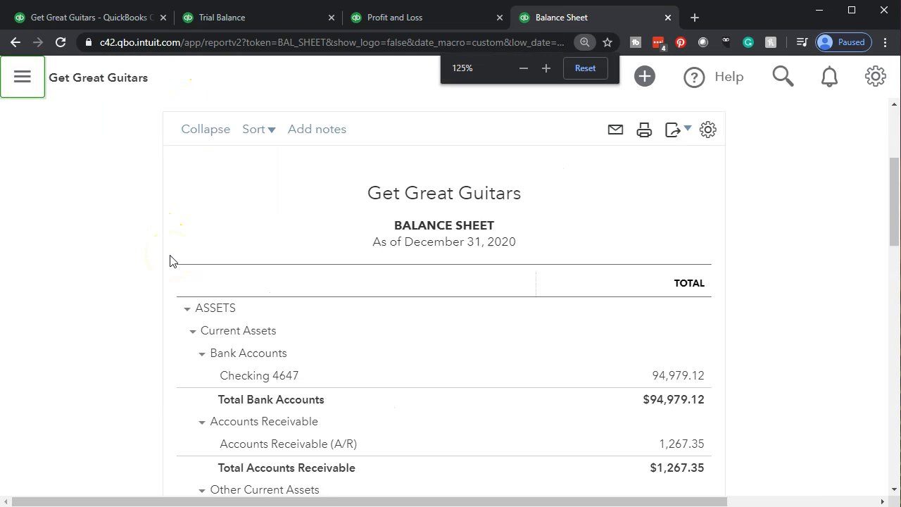
scroll(169, 262, down, 6)
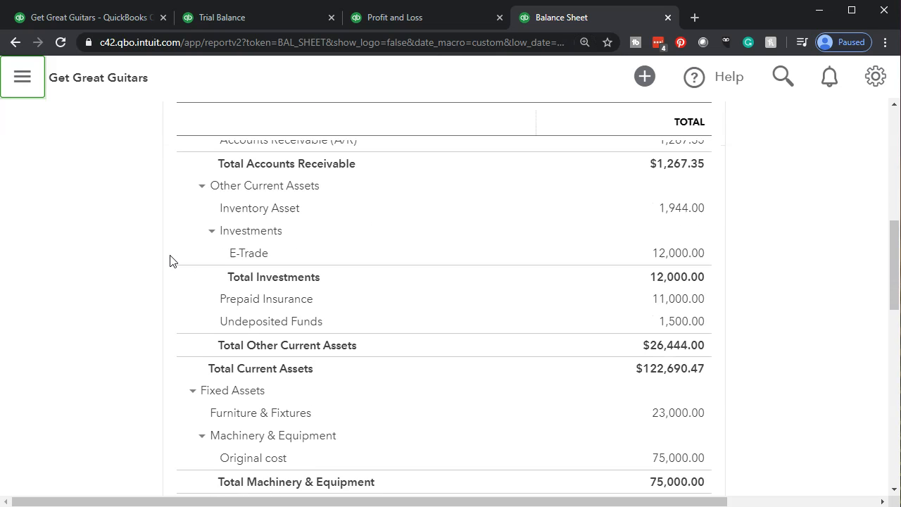
Examine the liabilities and equity sections of the Balance Sheet down to the total liabilities and equity.
scroll(169, 261, down, 4)
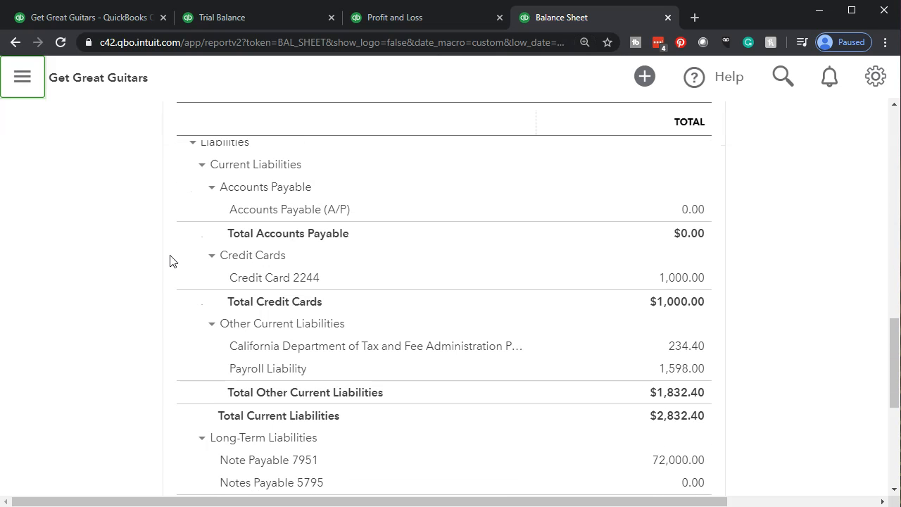
scroll(170, 261, down, 2)
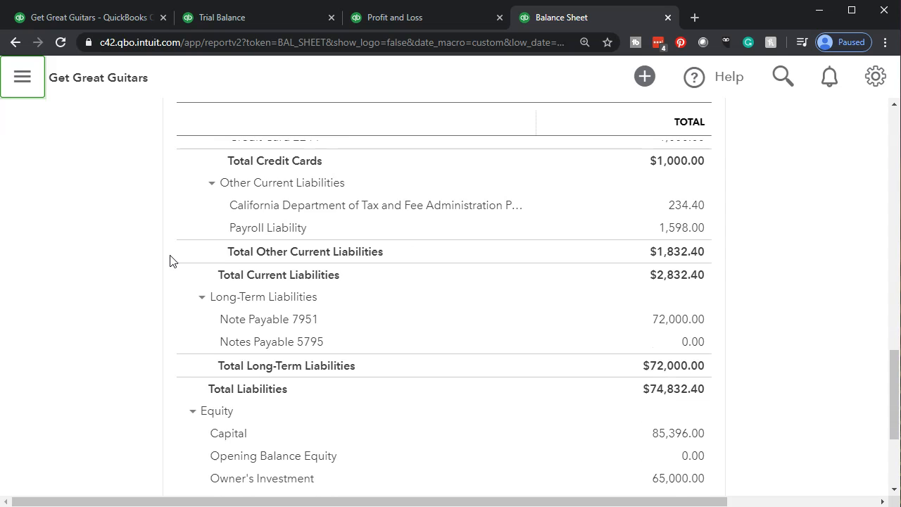
scroll(174, 315, down, 1)
scroll(174, 315, down, 1)
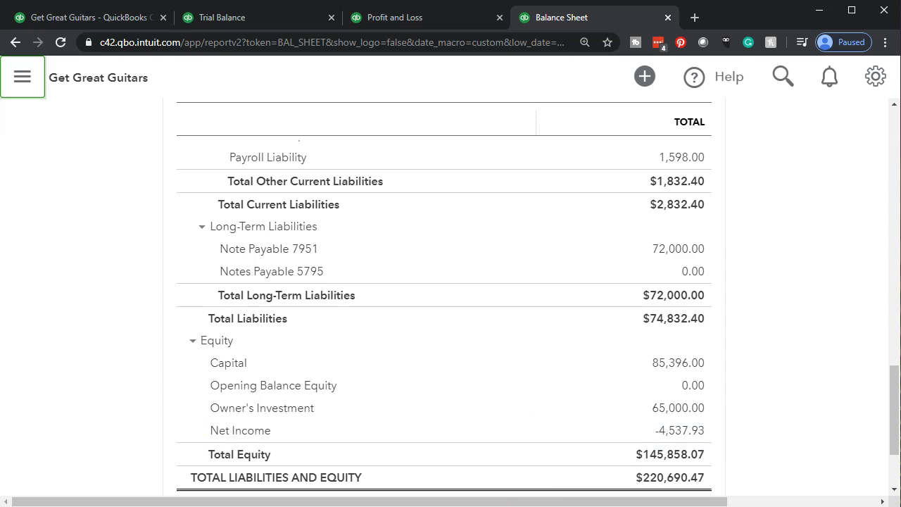
Switch to the Loan Payments.xlsx workbook in Excel and fill the payment 1 row, U10:Y10, with light green.
click(467, 504)
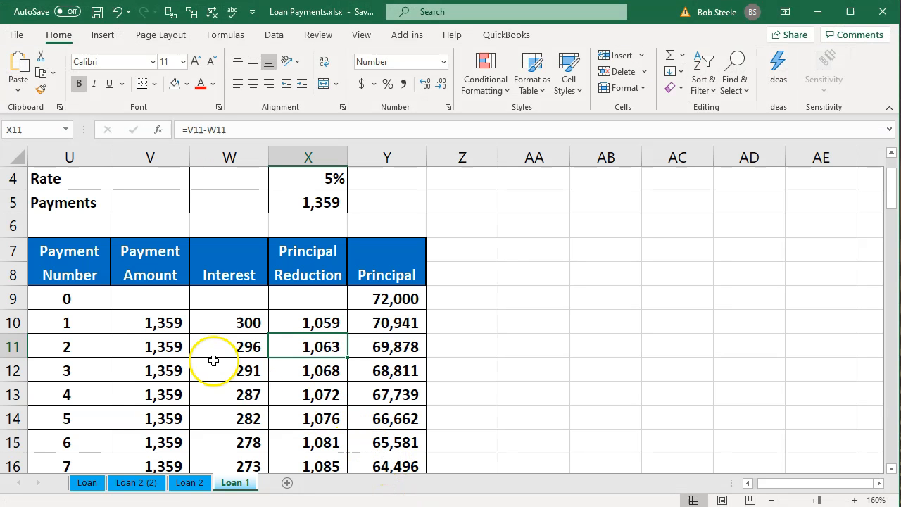
click(159, 323)
drag(78, 315, 362, 310)
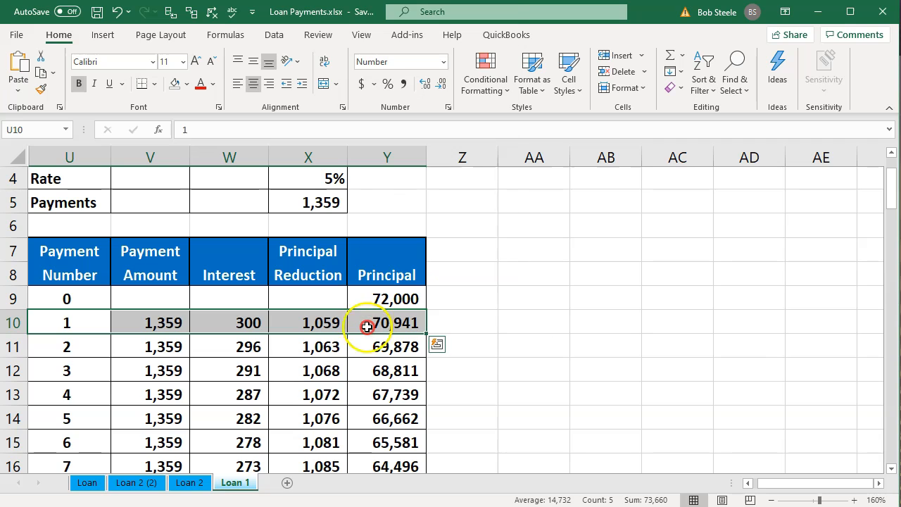
right_click(325, 319)
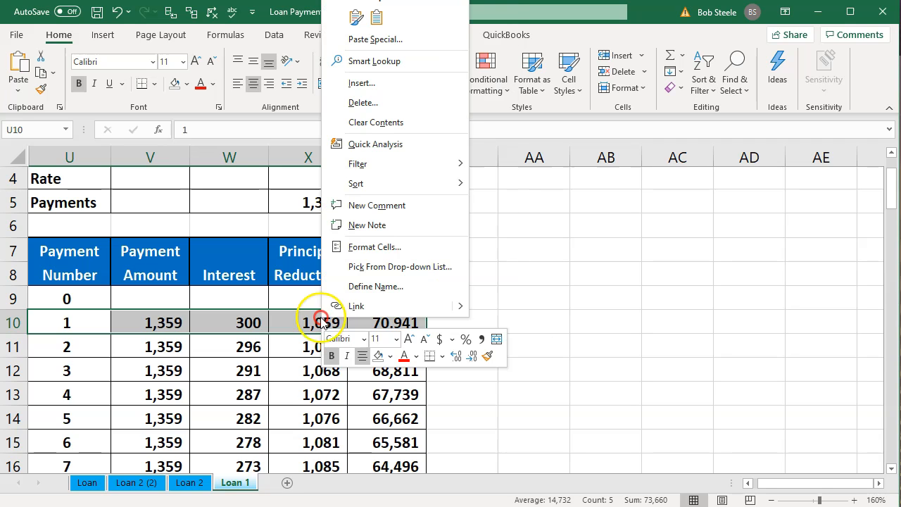
click(390, 355)
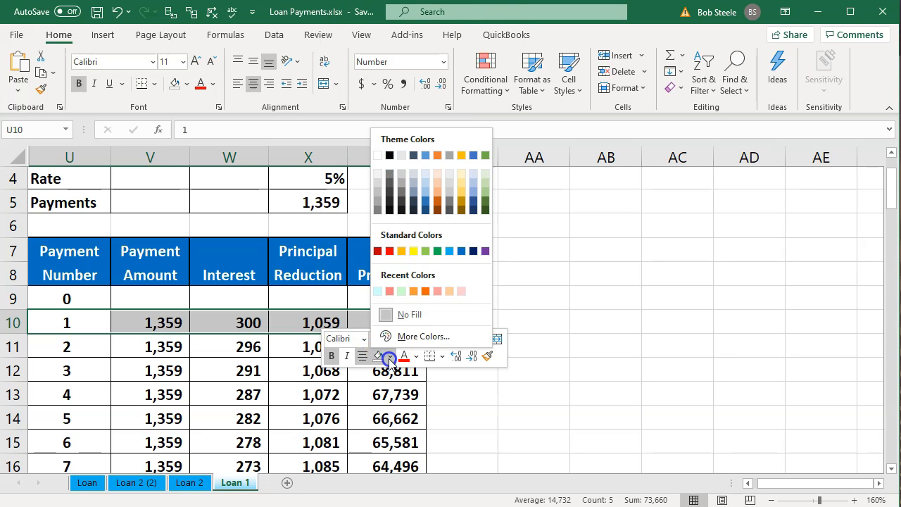
click(425, 251)
click(211, 364)
Review the payment amount, interest and principal reduction formulas in the payment 1 row of the loan schedule.
click(153, 318)
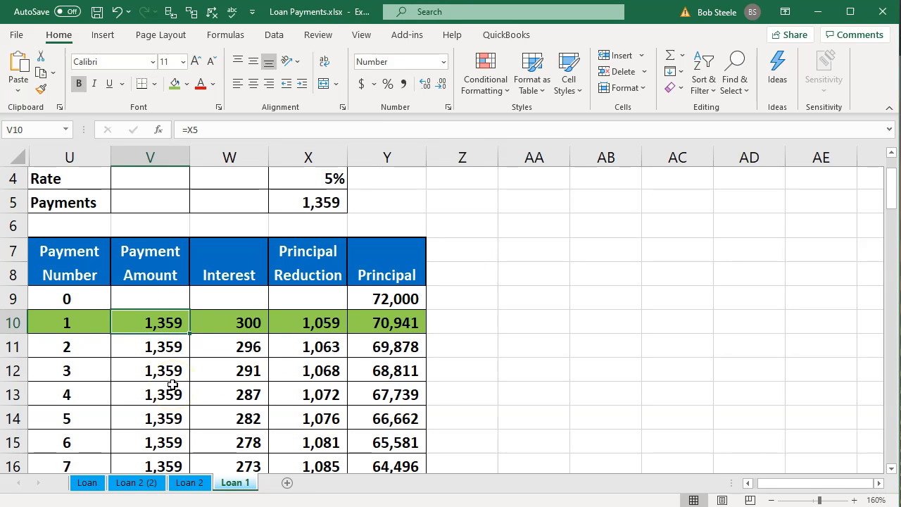
key(Right)
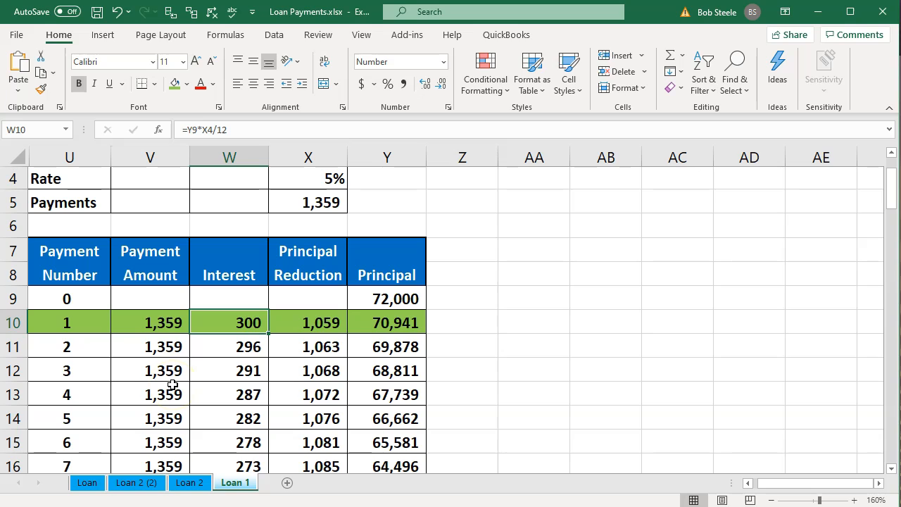
key(Right)
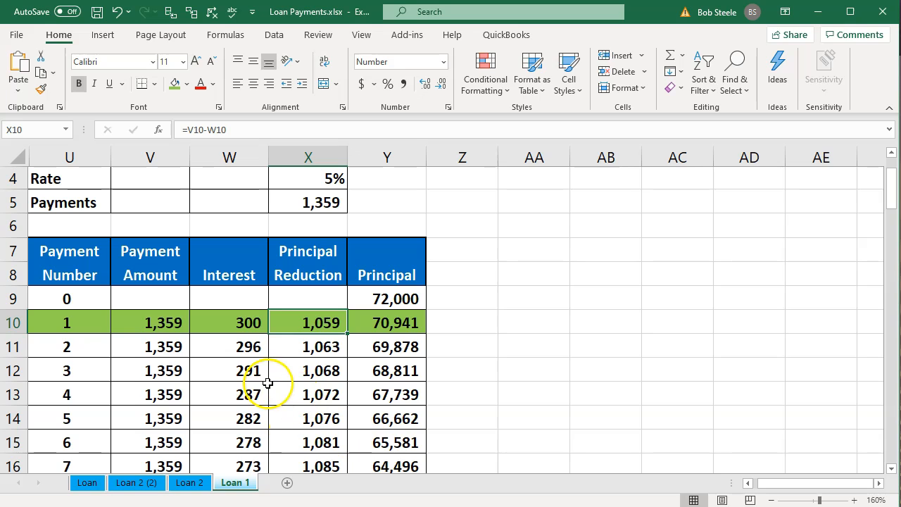
click(157, 325)
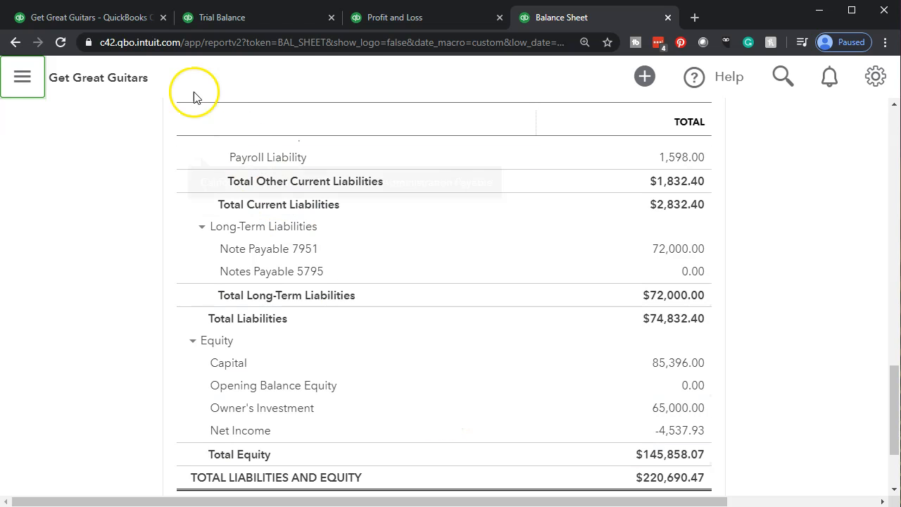
Return to QuickBooks in the browser, show the first tab's Trial Balance and reset the page zoom to 100%.
click(99, 20)
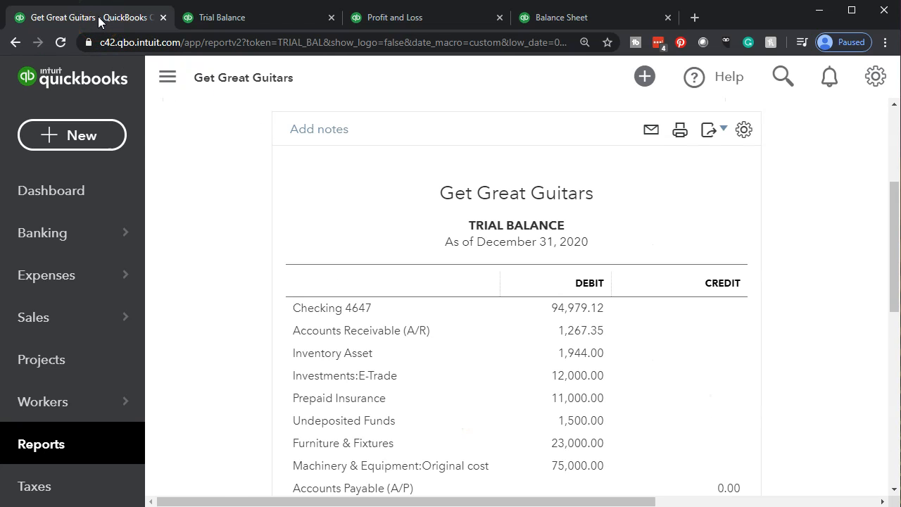
key(ctrl+minus)
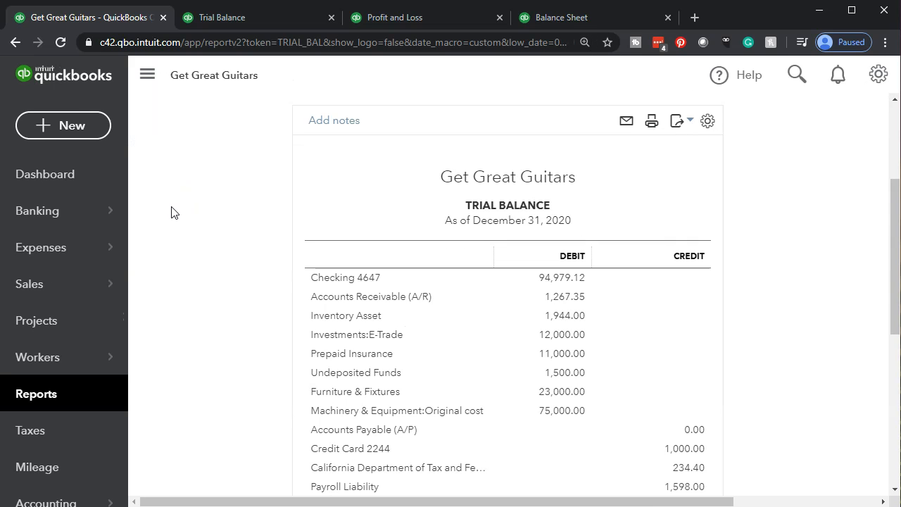
key(ctrl+minus)
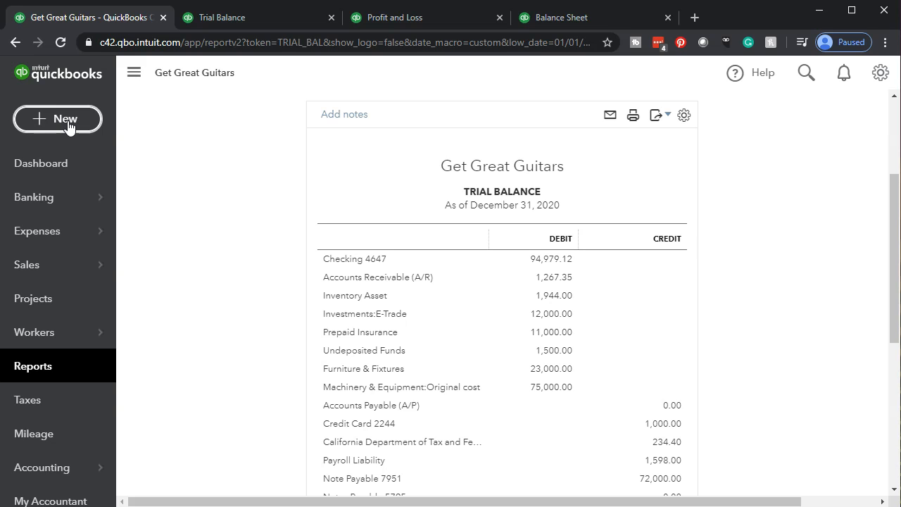
Start a new expense transaction with Other reasons as the purpose of the purchase.
click(65, 120)
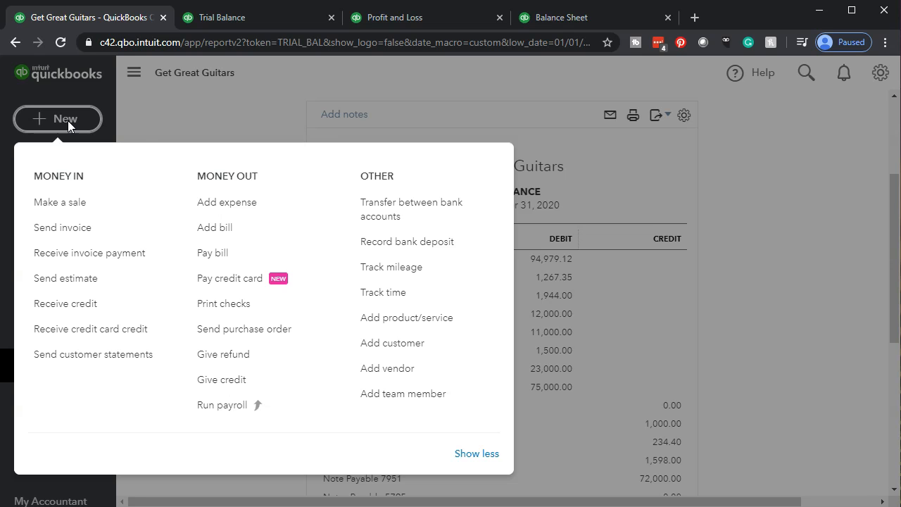
click(264, 208)
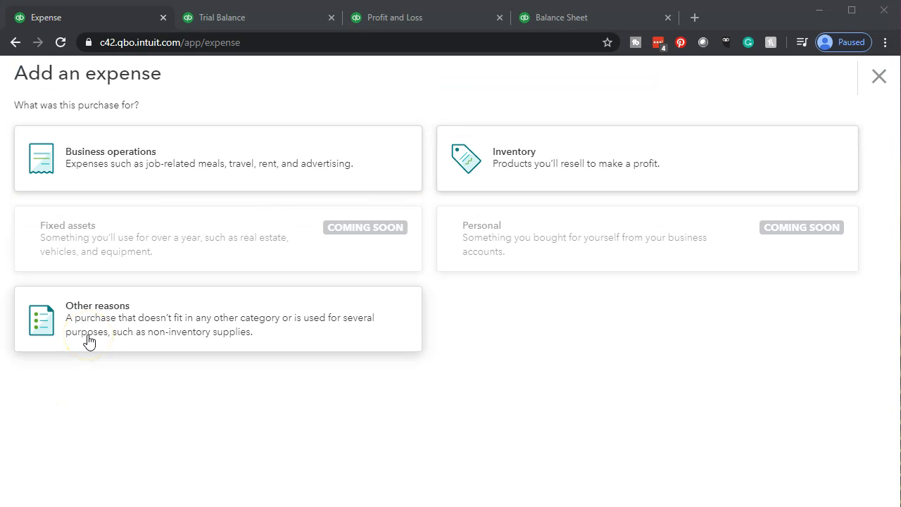
click(91, 180)
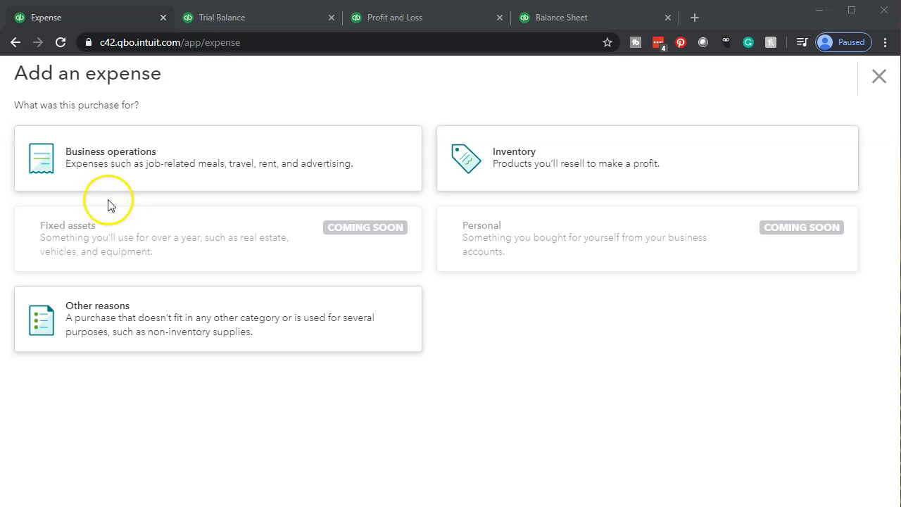
click(143, 330)
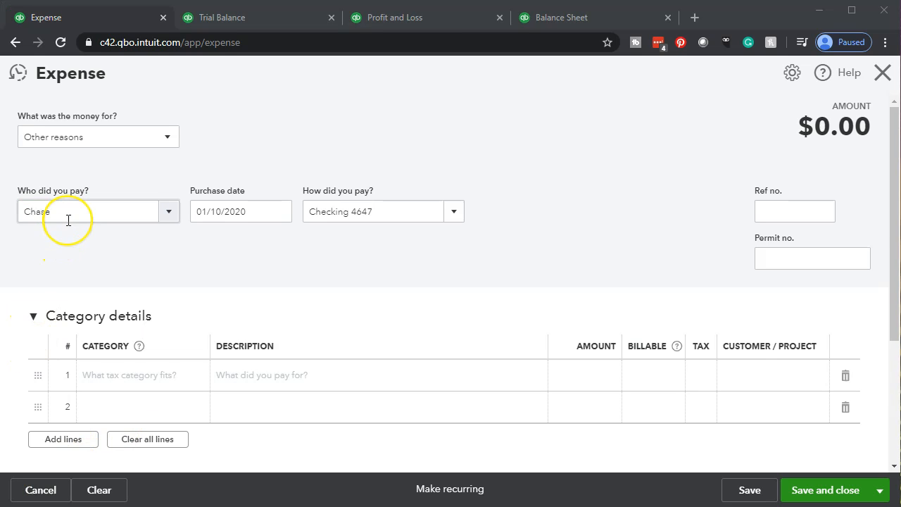
Keep Chase as the expense's payee and set the purchase date to 02/01/2020.
click(68, 220)
key(Tab)
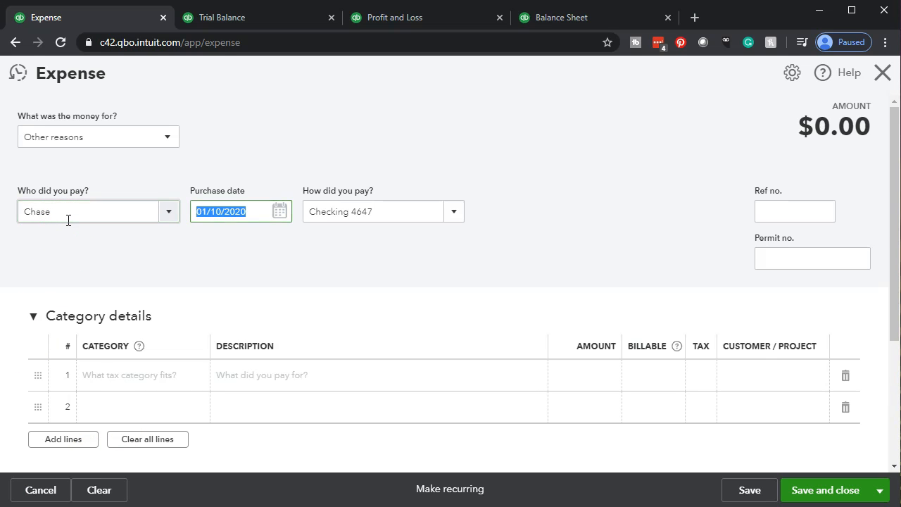
click(60, 220)
text(02)
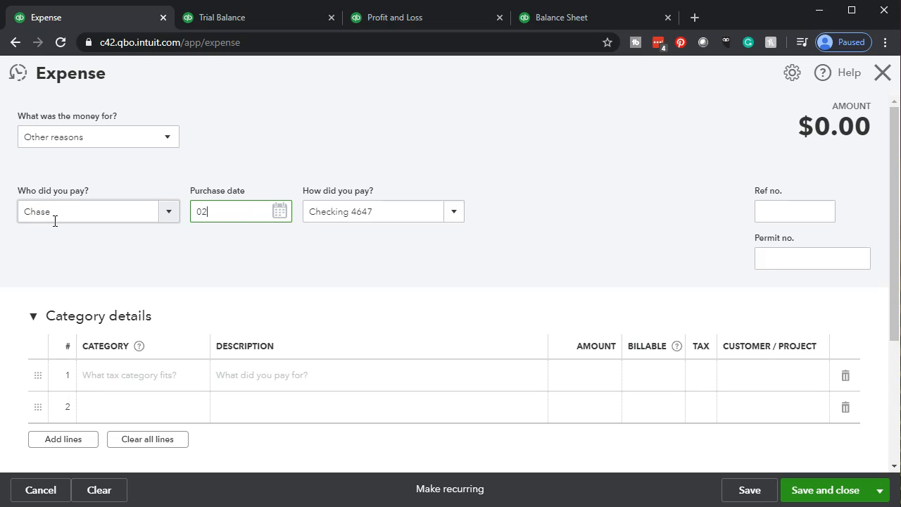
text(/01/2020)
key(Tab)
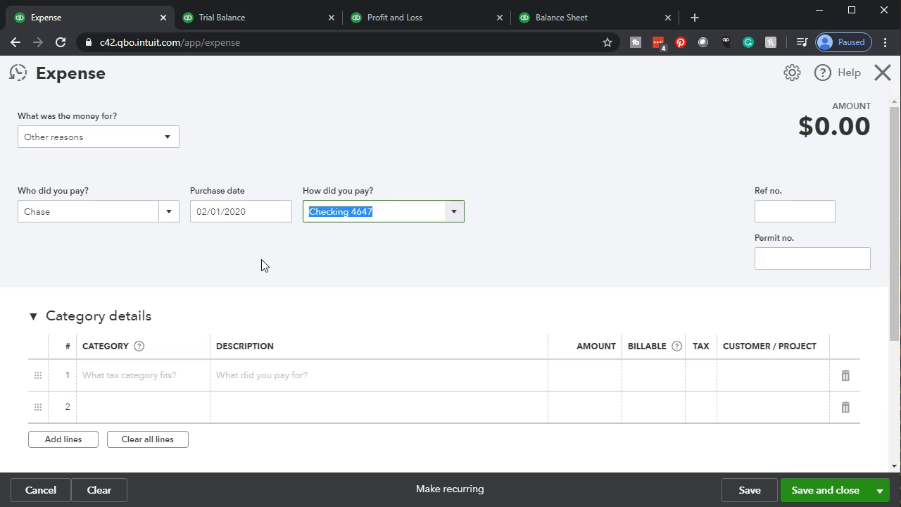
Check the loan schedule in Excel, then set the first expense line's category to Note Payable 7951.
click(125, 378)
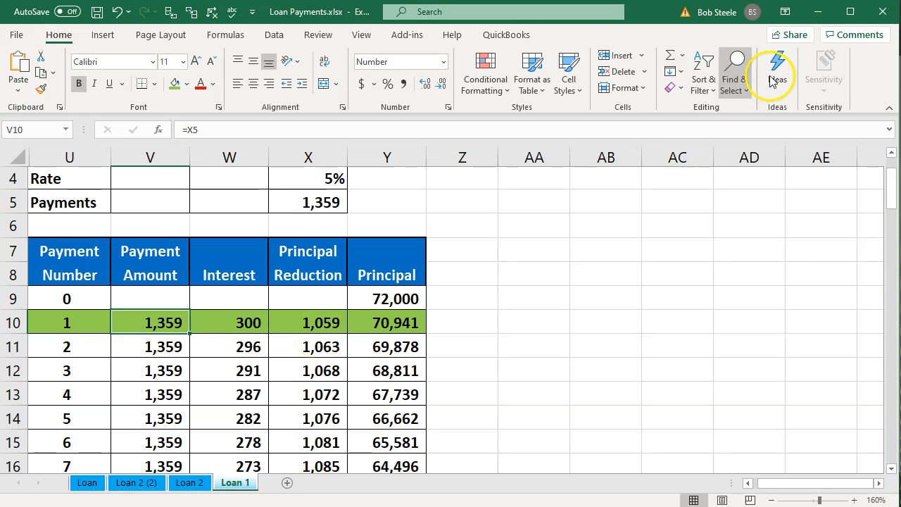
click(816, 17)
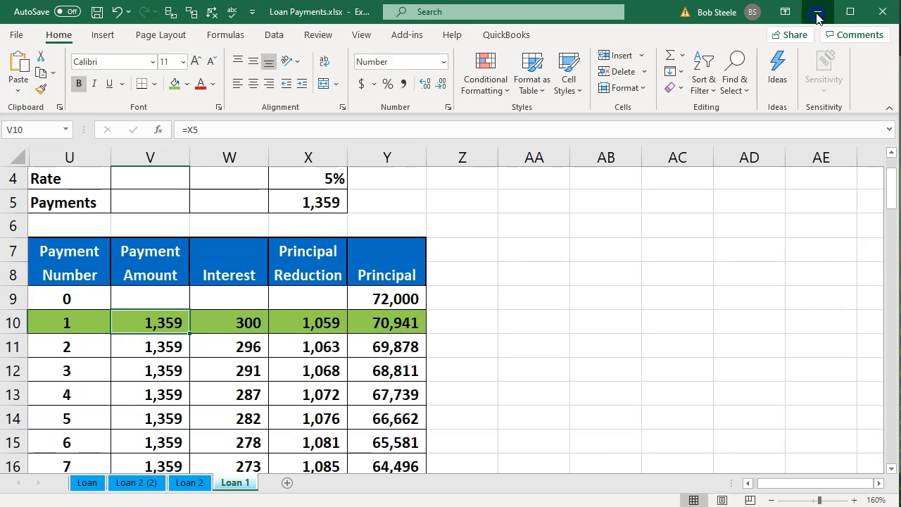
click(149, 374)
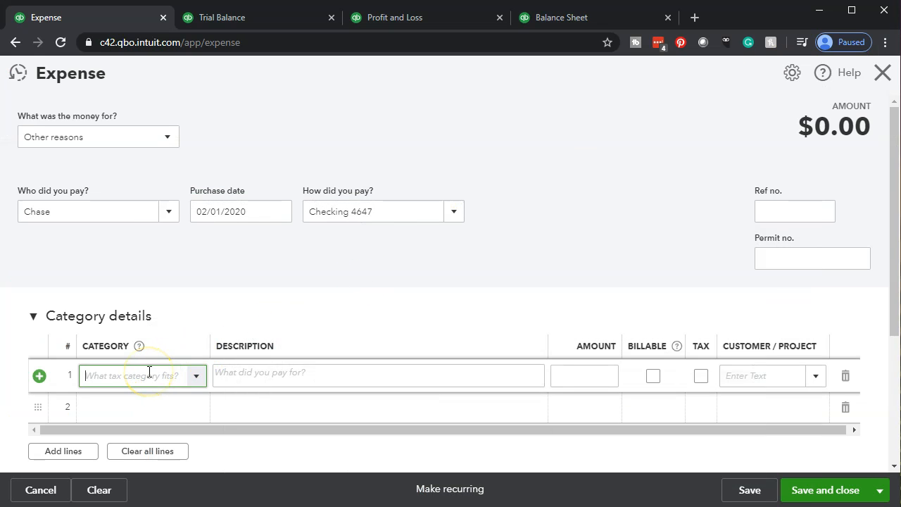
text(Note Payable 7951)
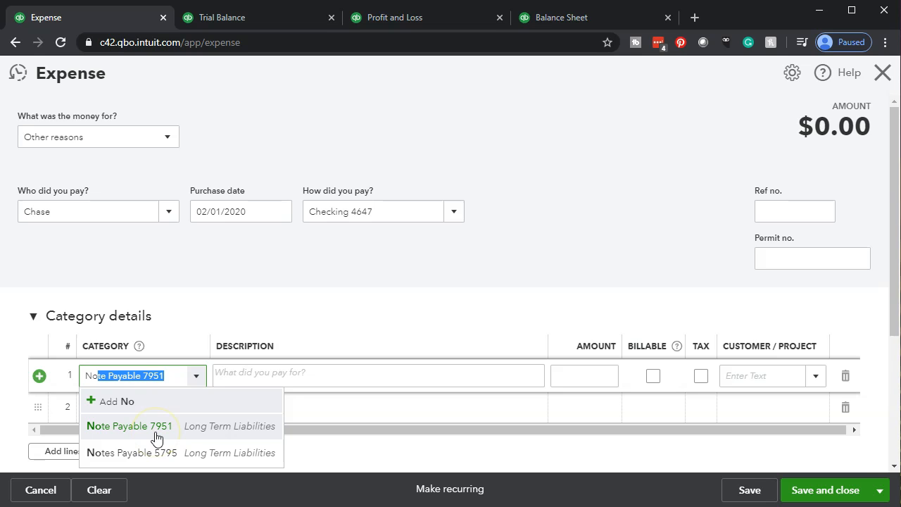
click(155, 434)
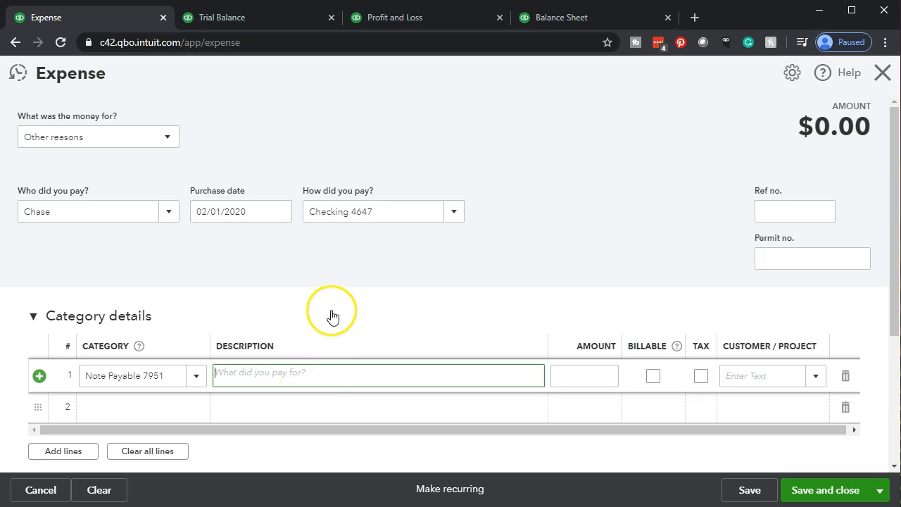
Describe the first expense line as "First payment" and enter the schedule's principal reduction of 1059 as its amount.
text(First)
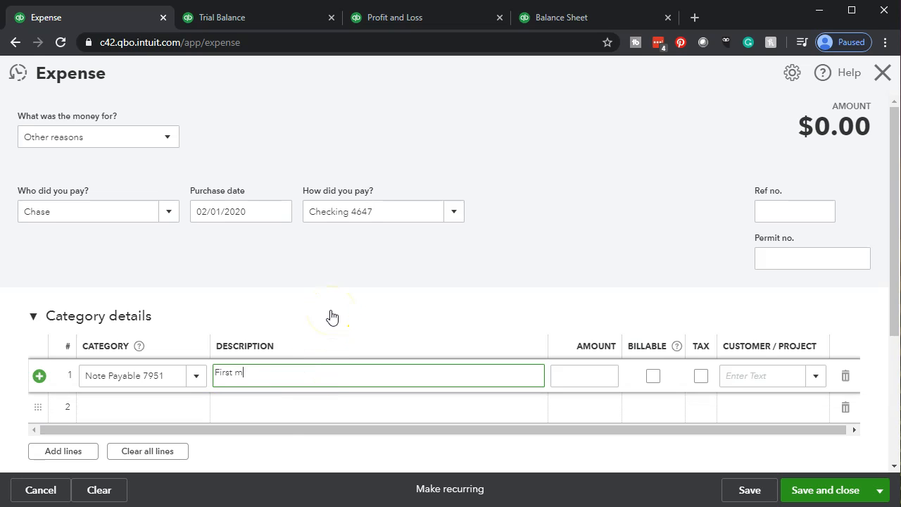
text( payment)
key(Tab)
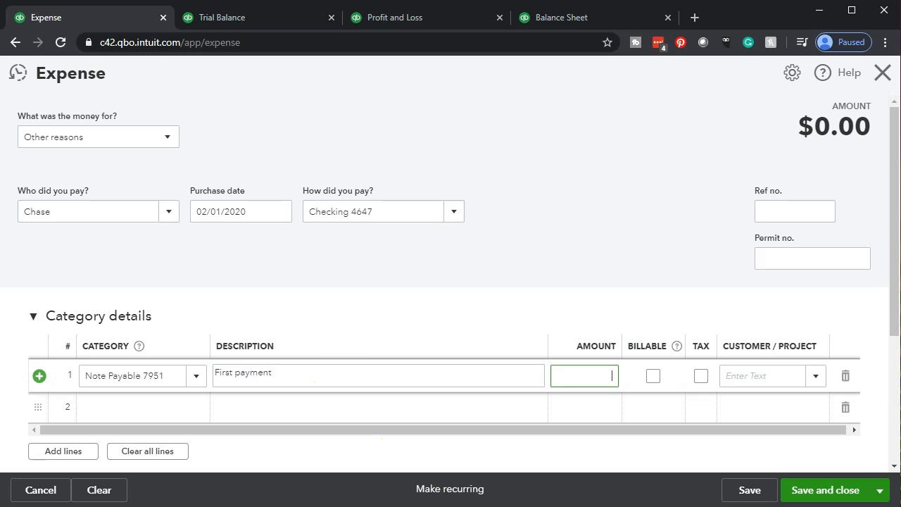
key(alt+Tab)
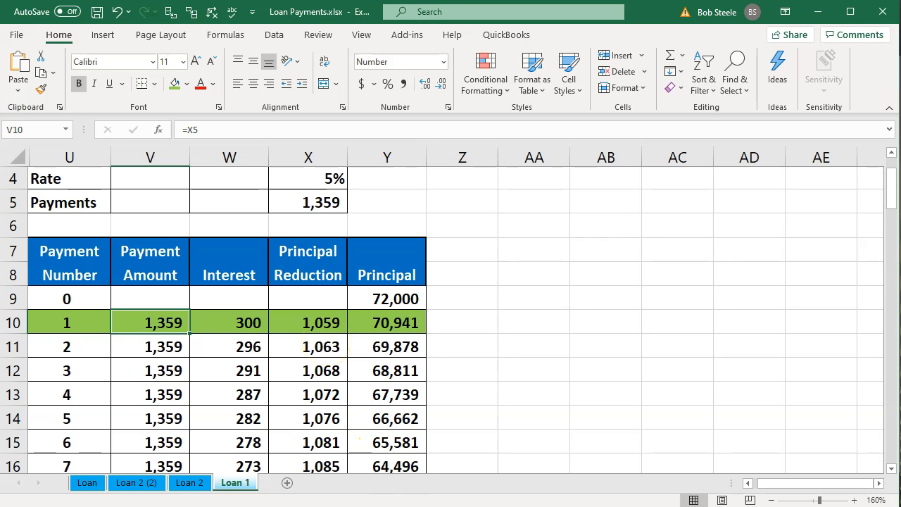
click(468, 506)
text(1059)
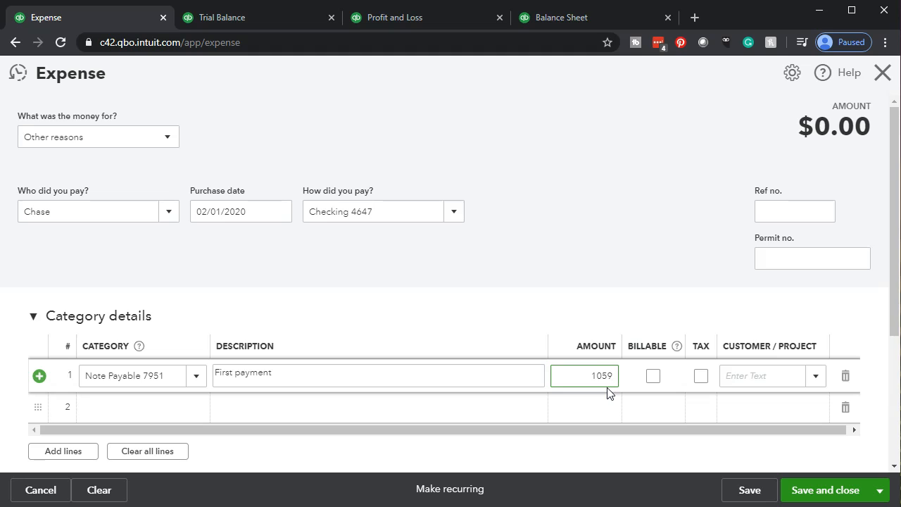
key(Tab)
key(Tab)
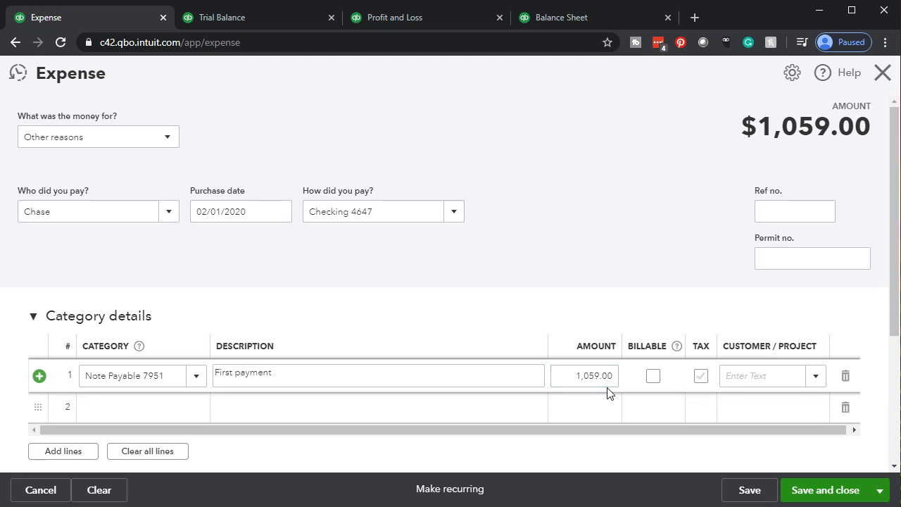
key(Tab)
key(Tab)
key(Tab)
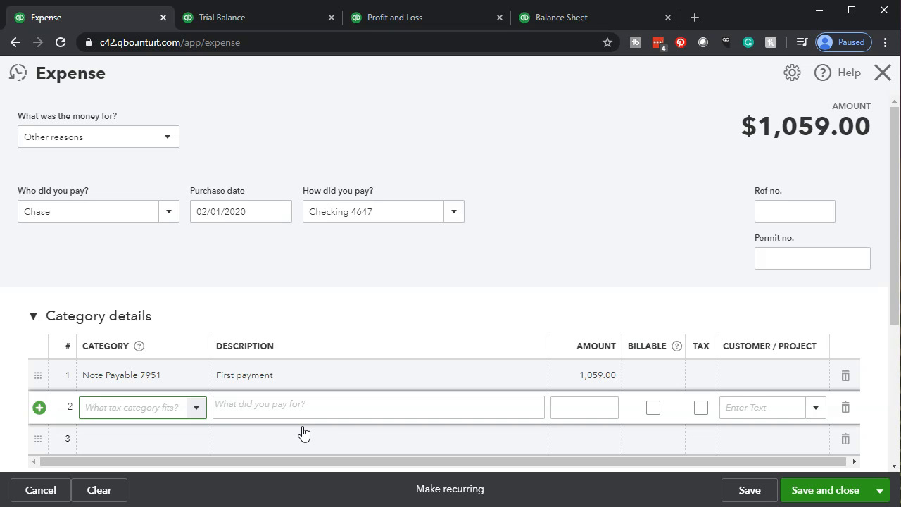
Set the second expense line's category to Interest Paid.
click(197, 407)
scroll(274, 359, down, 3)
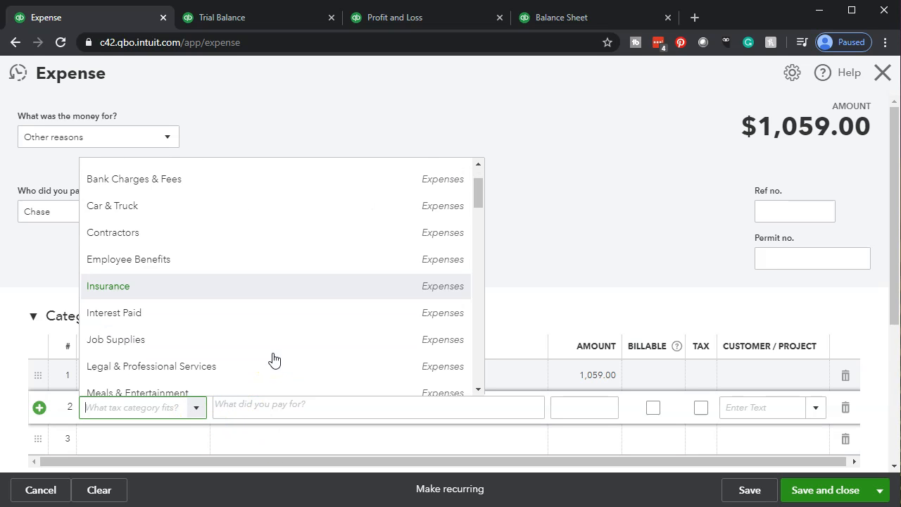
scroll(274, 359, down, 5)
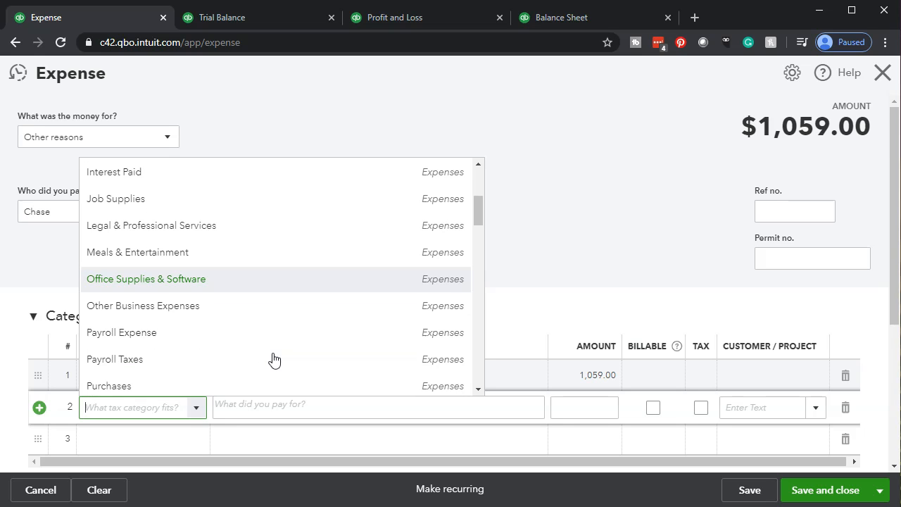
scroll(273, 359, down, 5)
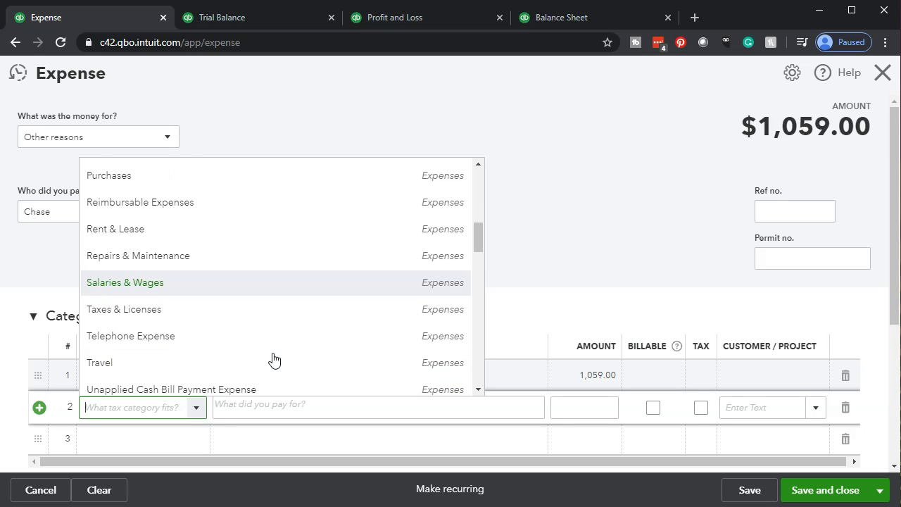
scroll(274, 359, down, 2)
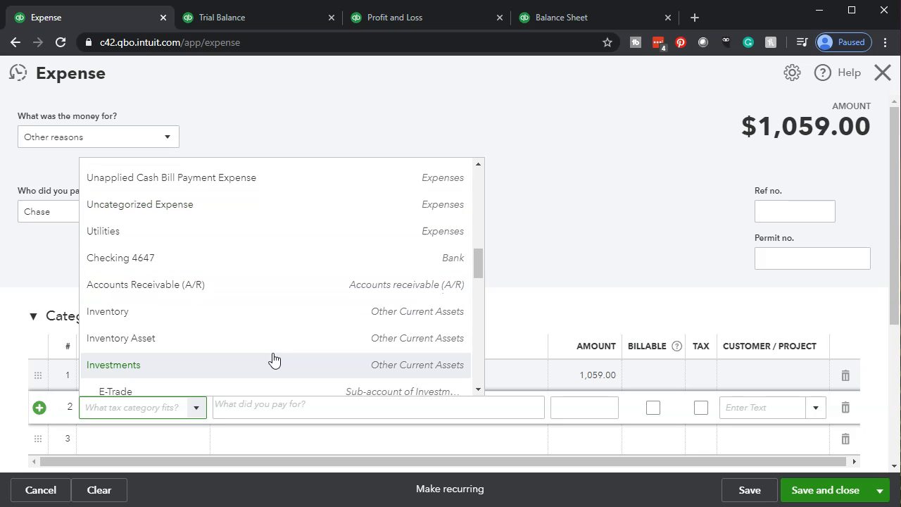
text(In)
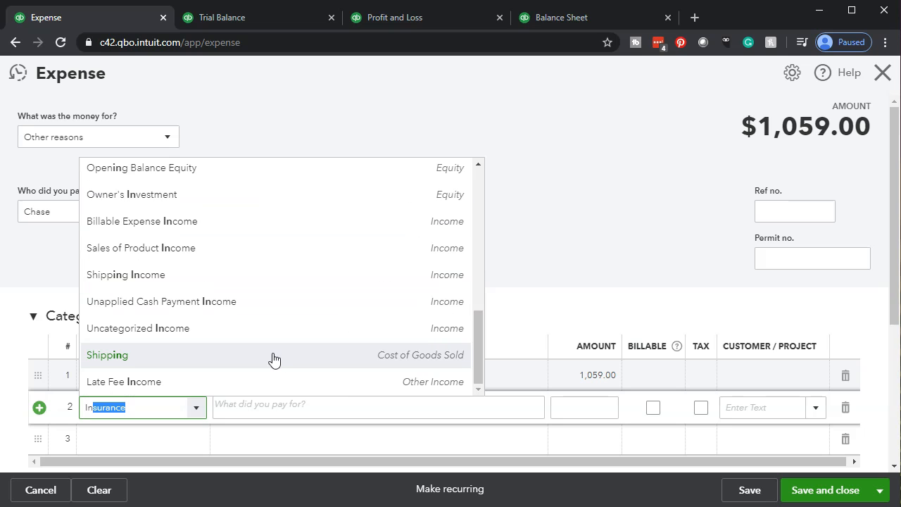
text(te)
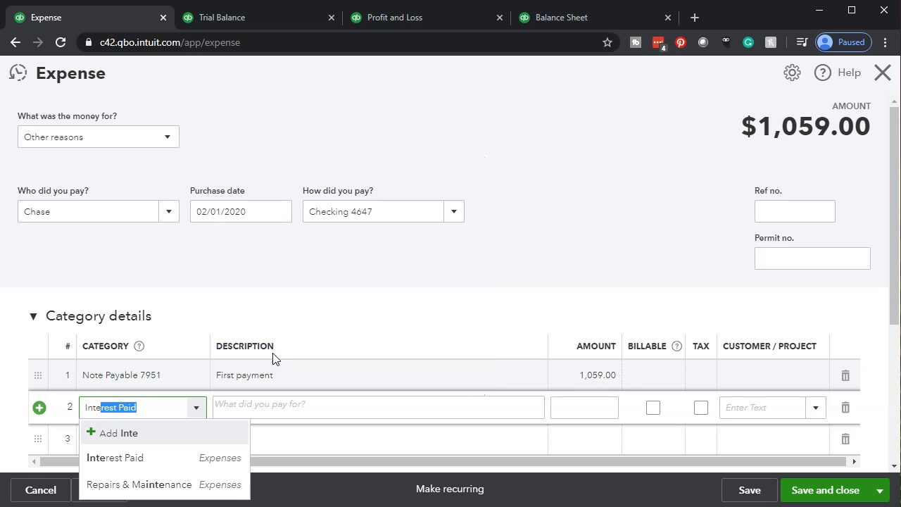
text(rest Paid)
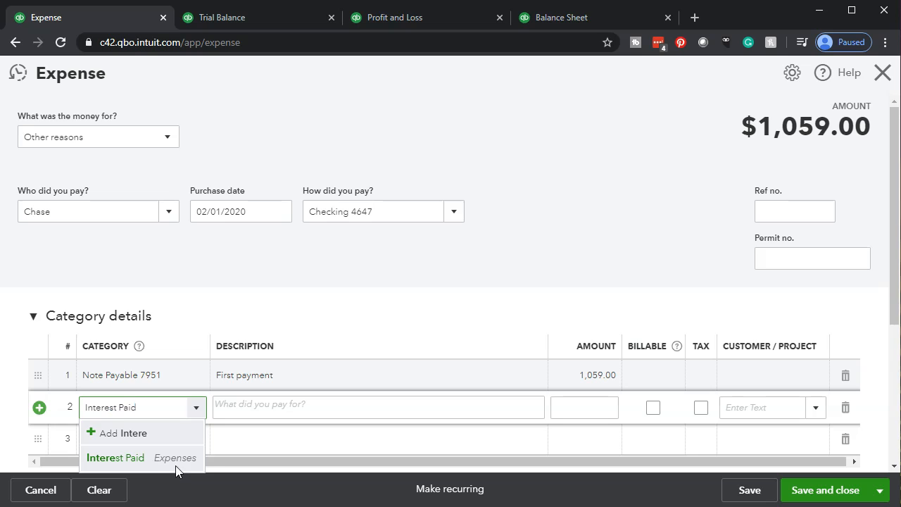
click(176, 470)
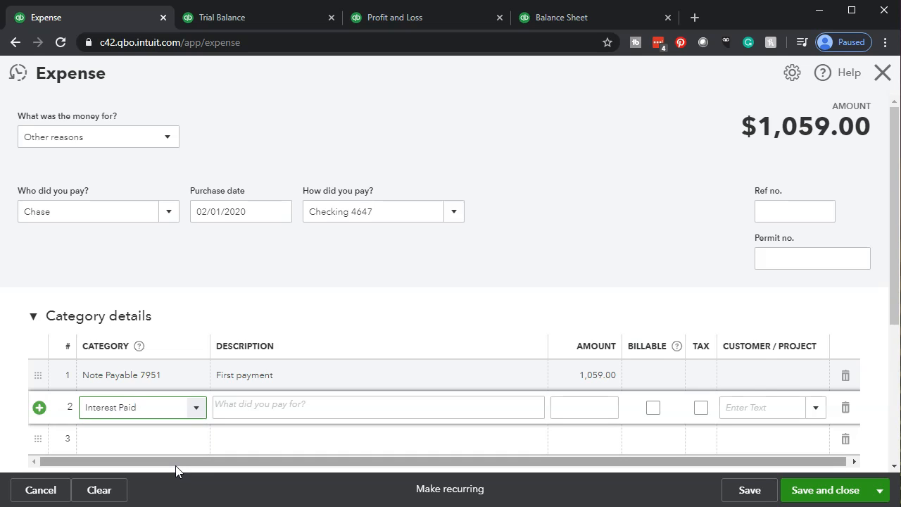
Look up the first payment's interest in the Excel loan schedule and enter 300 as the second expense line's amount.
key(Tab)
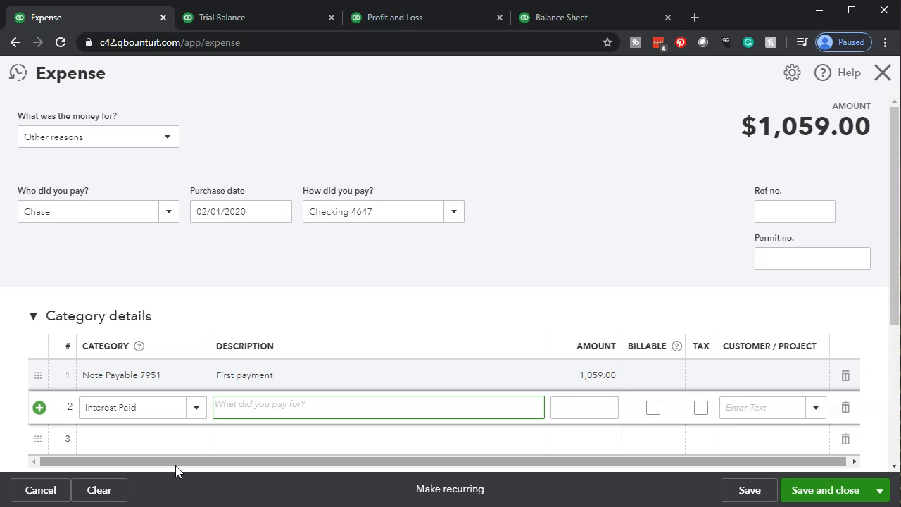
key(Tab)
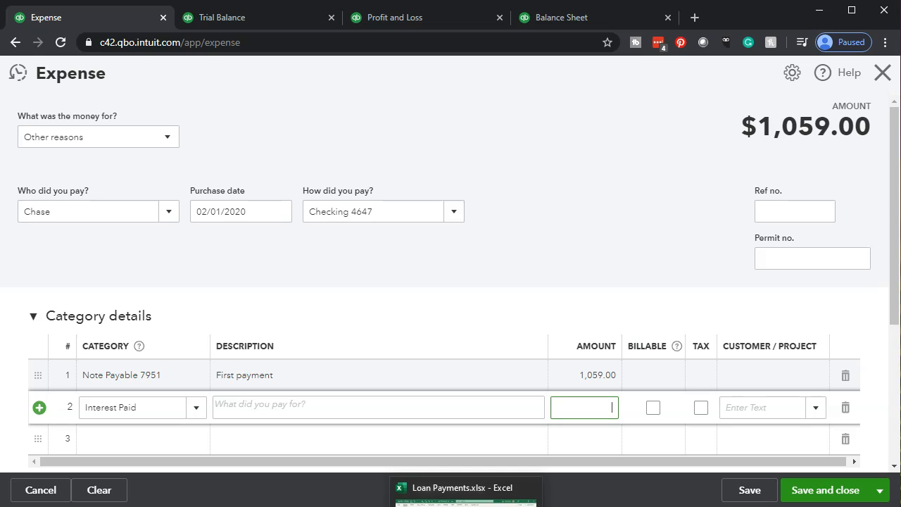
click(466, 496)
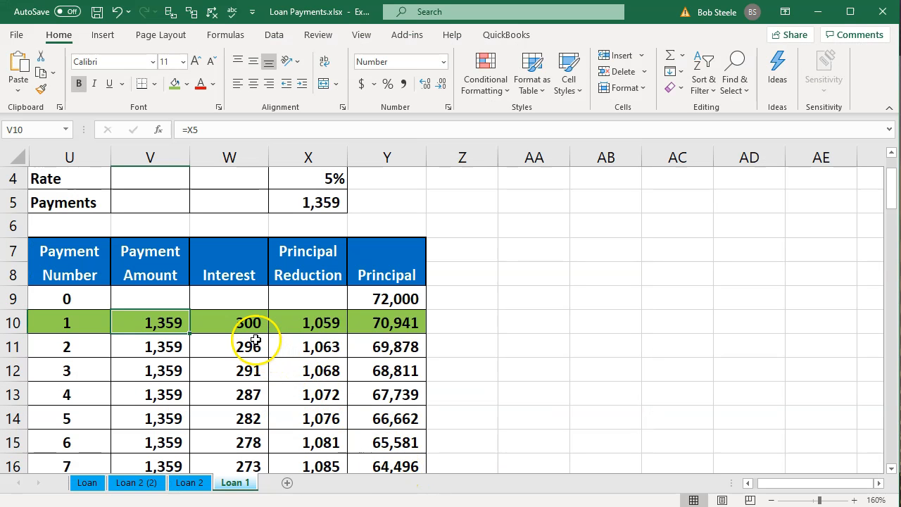
click(403, 505)
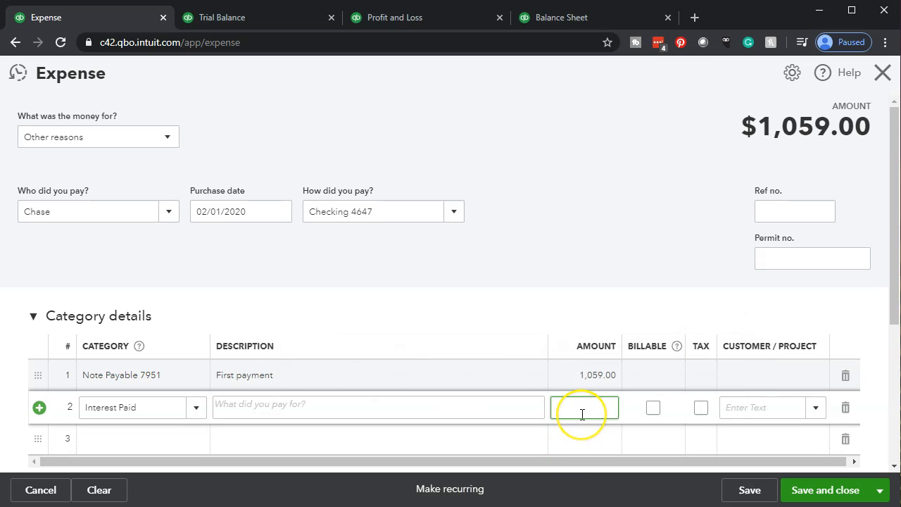
key(Tab)
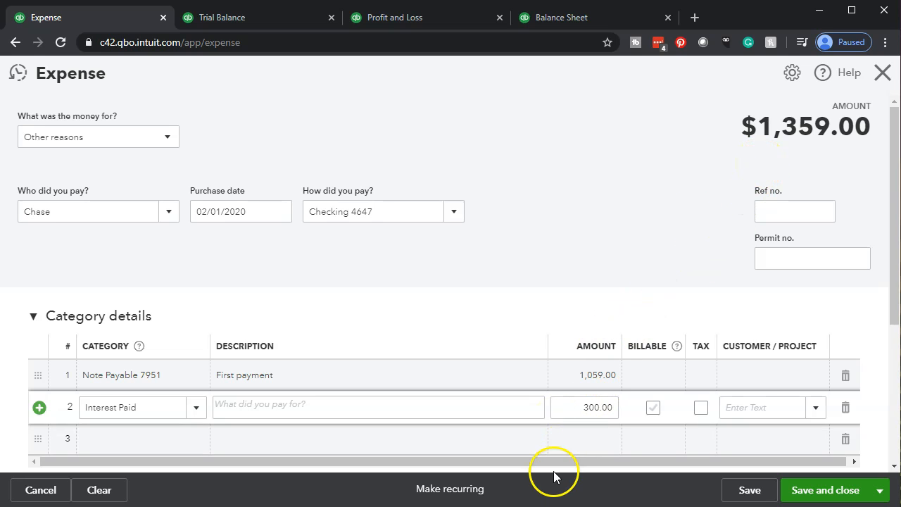
Compare the expense total with the first payment amount in the Excel schedule, and save and close the expense.
click(466, 503)
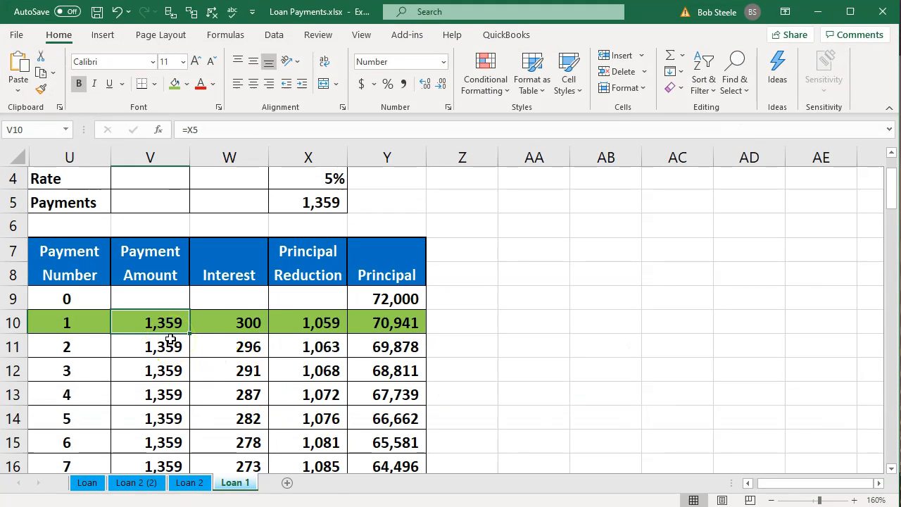
click(352, 505)
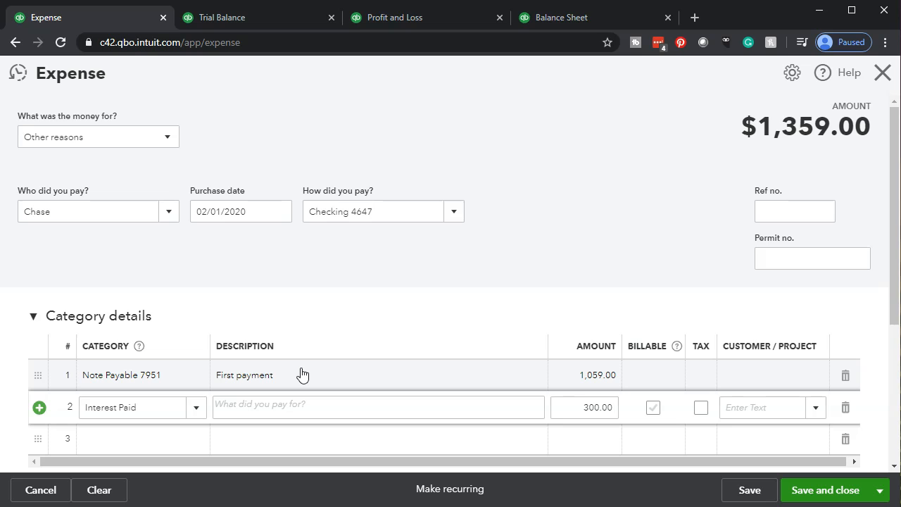
click(299, 404)
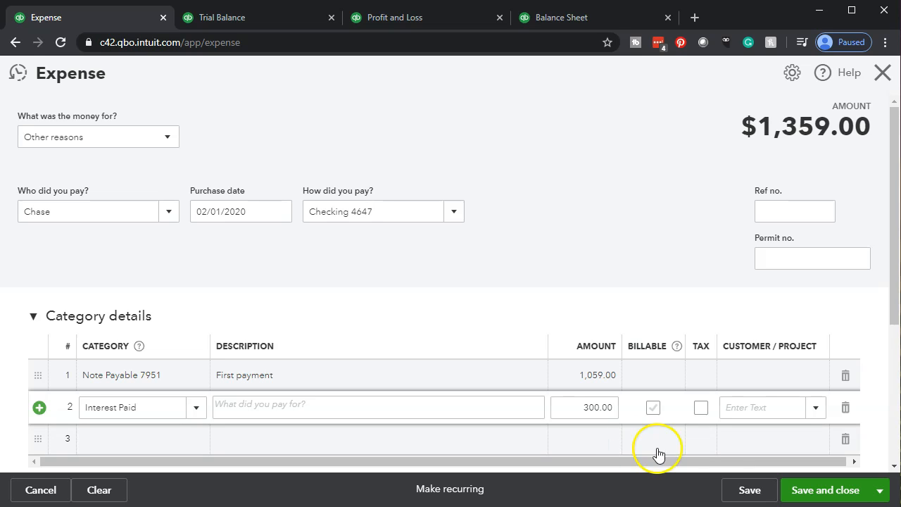
click(809, 493)
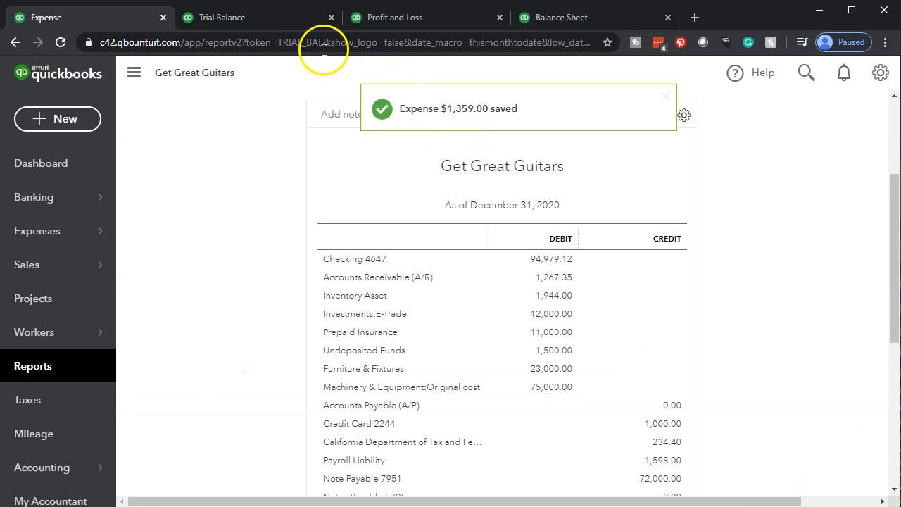
Bring up the Trial Balance report with the navigation sidebar collapsed and the page enlarged, and review its liability accounts.
click(248, 17)
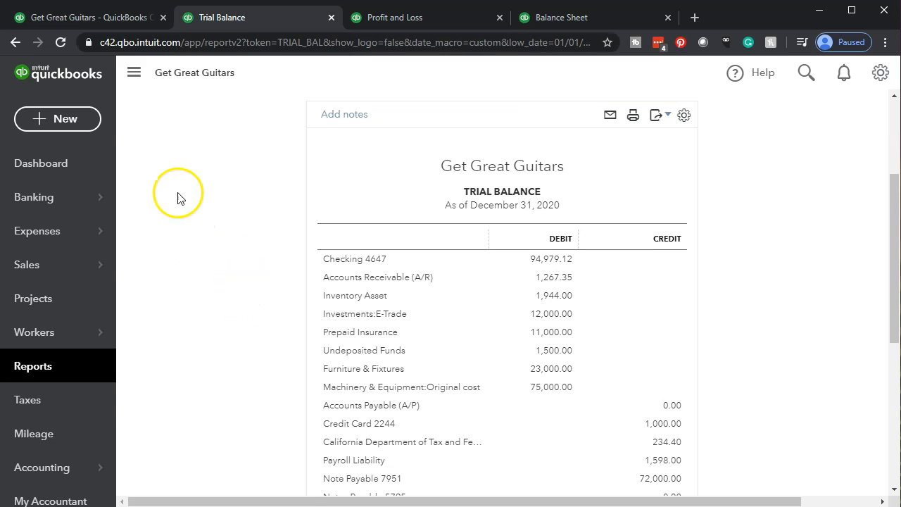
click(133, 72)
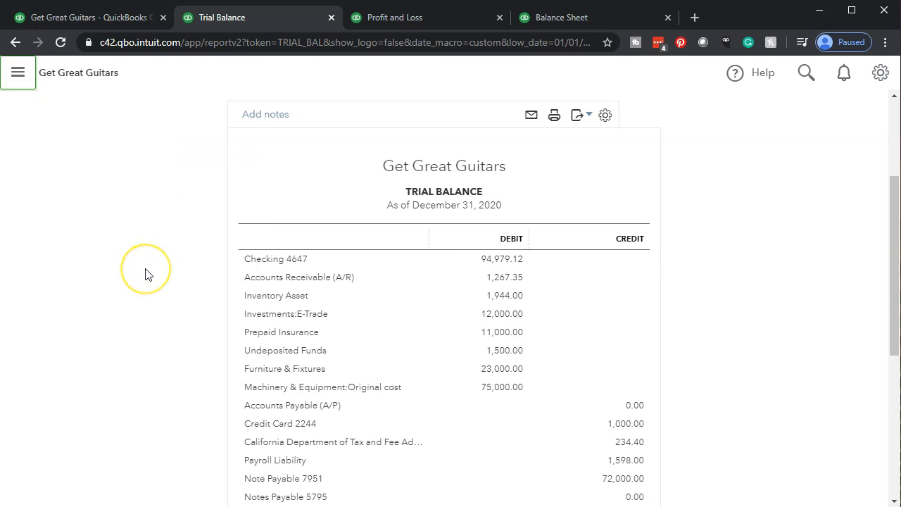
key(ctrl+plus)
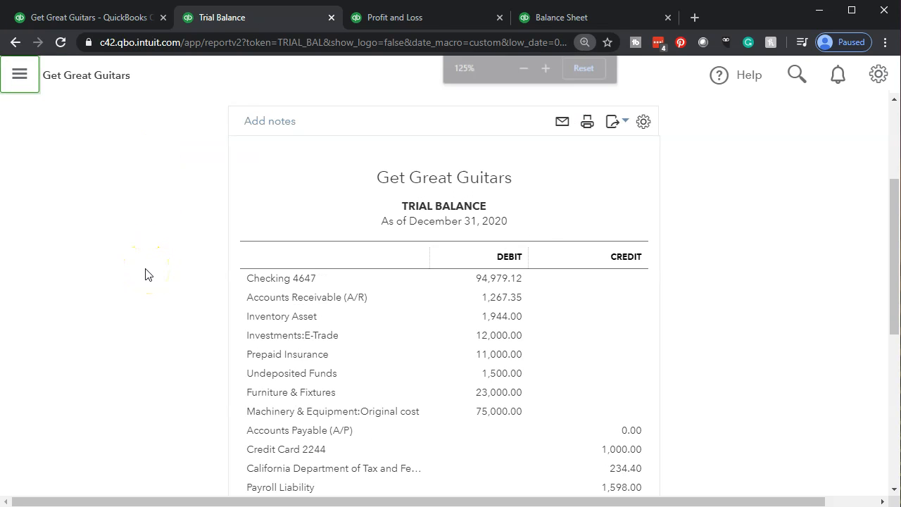
key(ctrl+plus)
scroll(147, 274, down, 2)
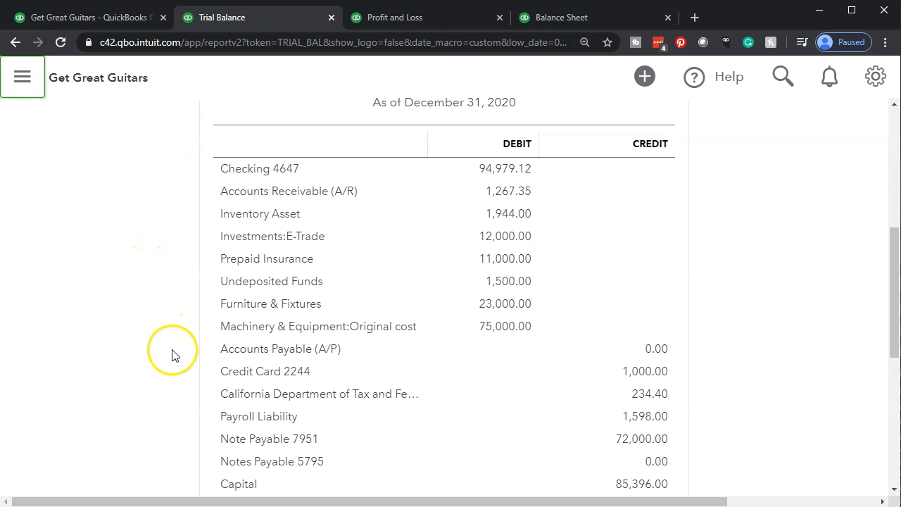
scroll(176, 359, down, 1)
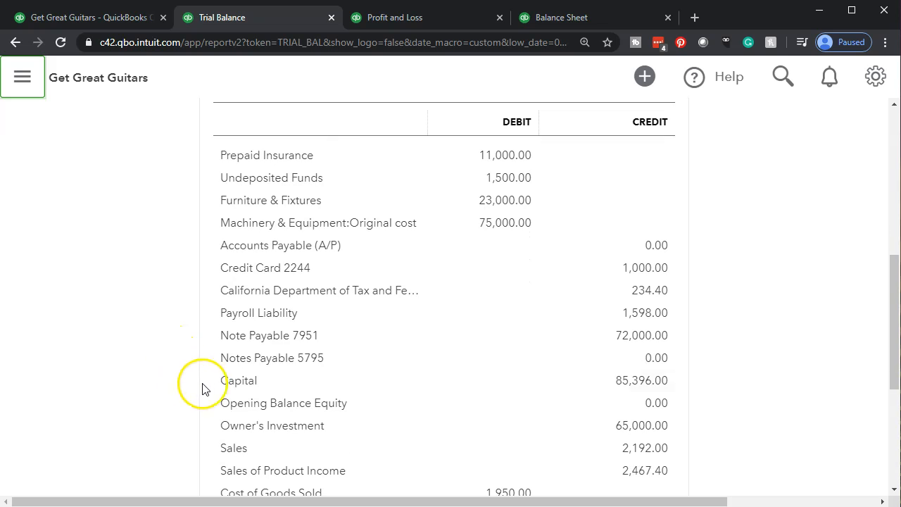
Drill into the Note Payable 7951 balance, inspect the 02/01/2020 Chase expense, and return to the Trial Balance.
click(635, 337)
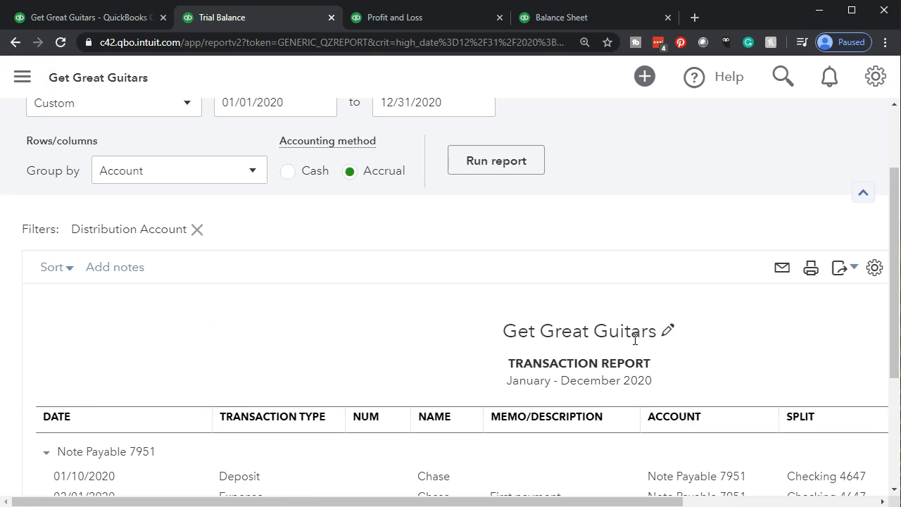
scroll(635, 340, down, 1)
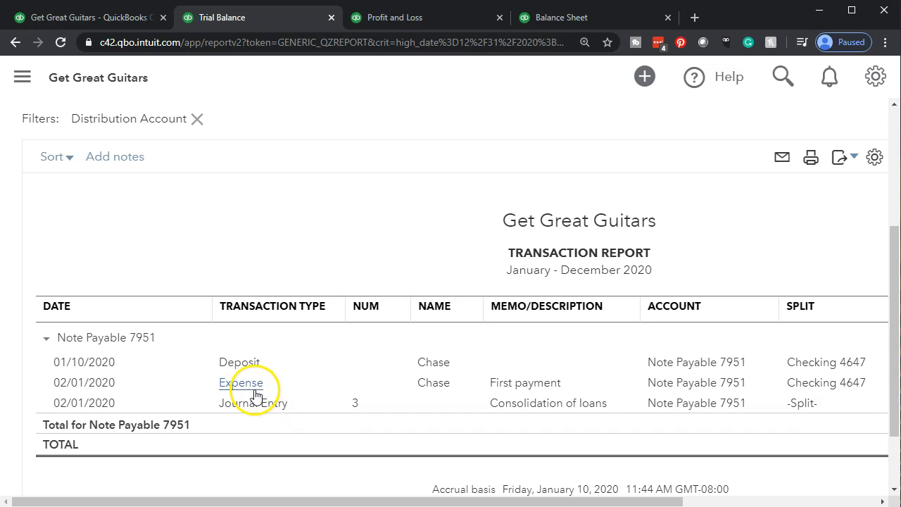
drag(317, 504, 497, 491)
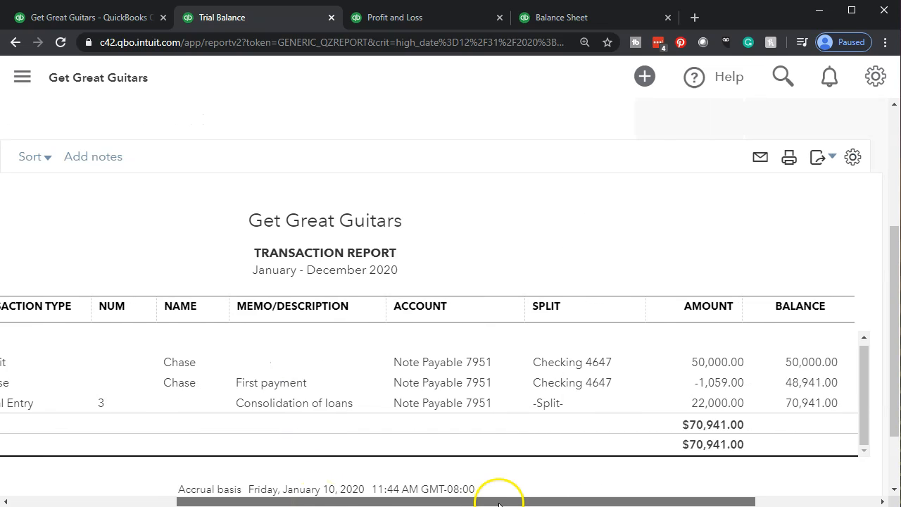
click(719, 394)
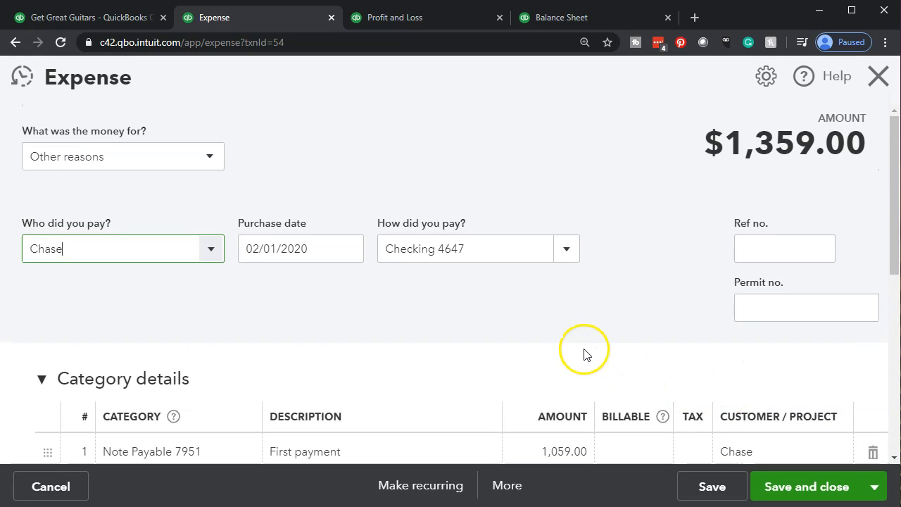
click(874, 77)
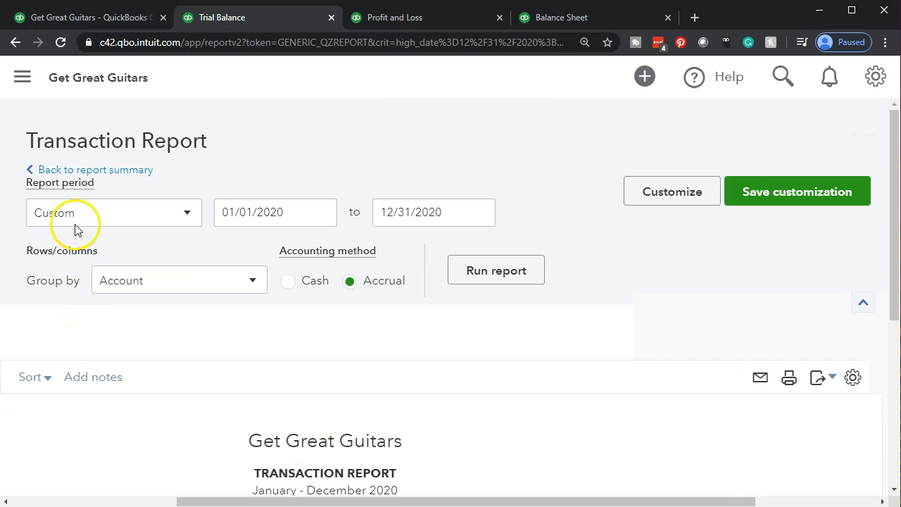
click(106, 173)
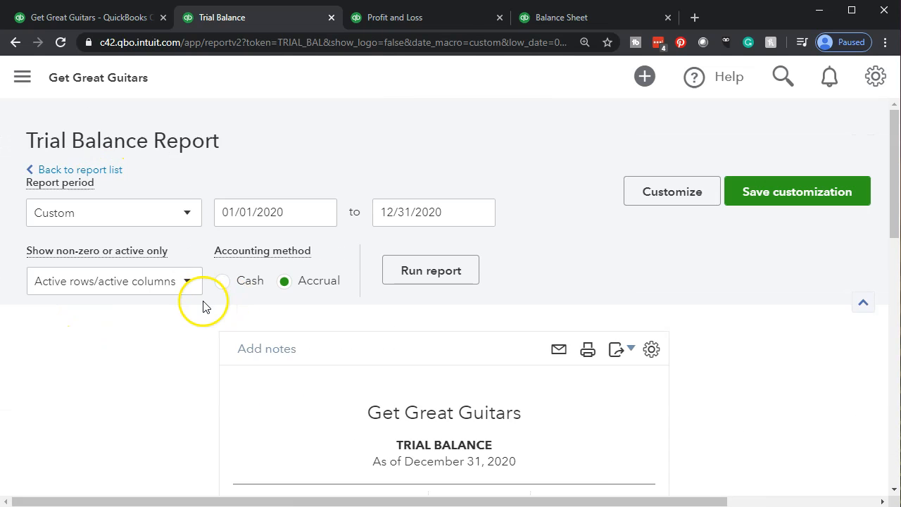
Compare the Note Payable 7951 balance with the remaining principal after payment 1 in the Excel loan schedule.
scroll(209, 308, down, 5)
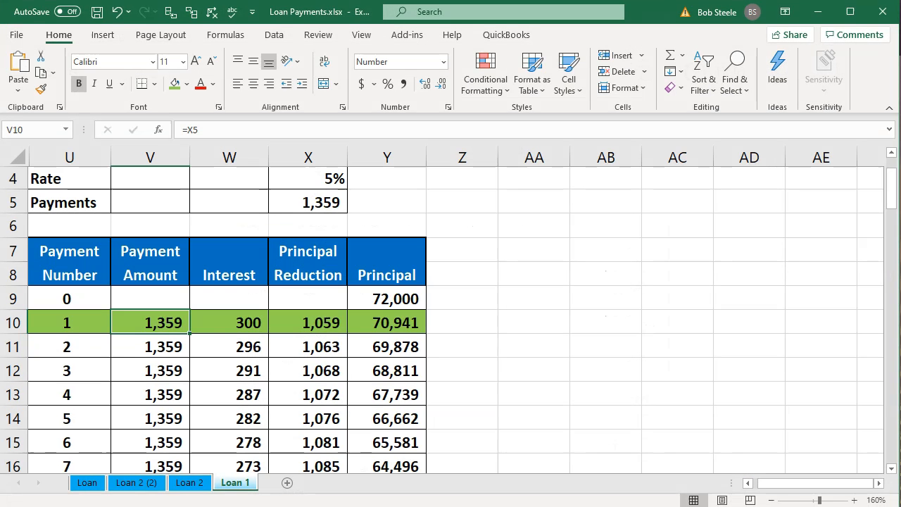
click(402, 322)
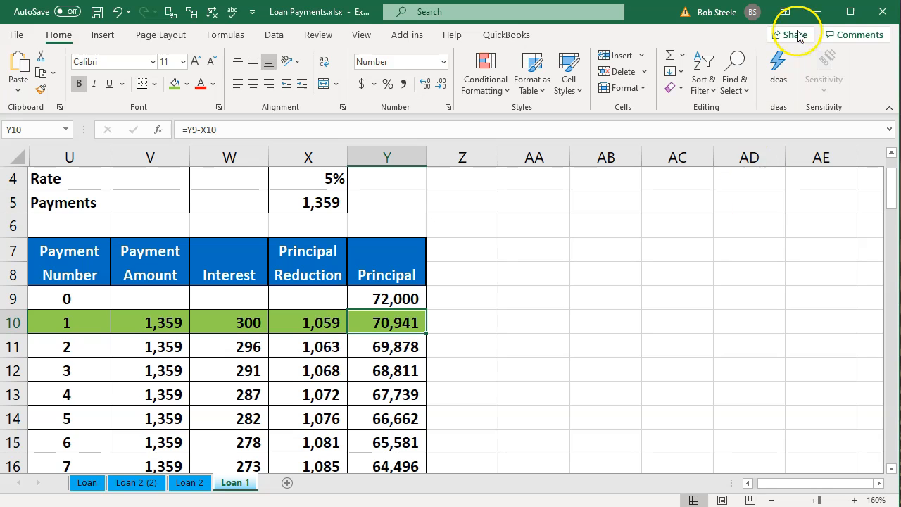
click(817, 12)
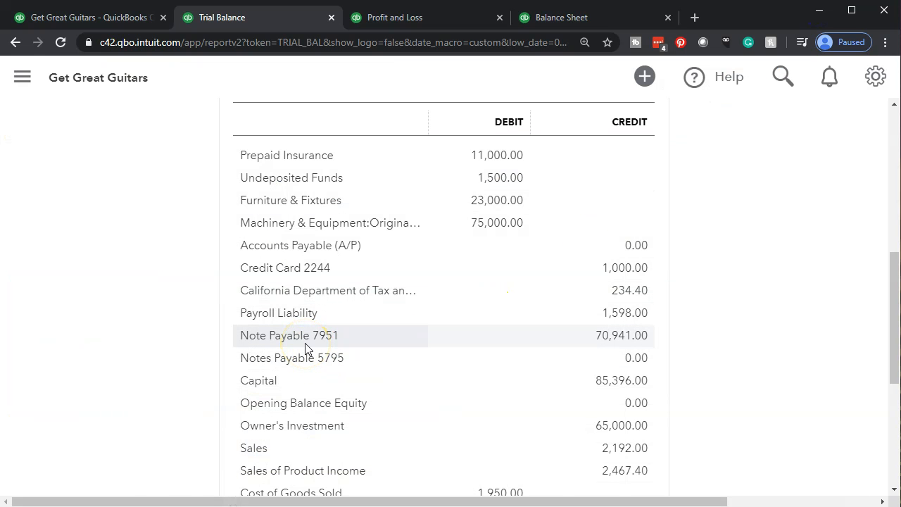
Drill into the Checking 4647 balance on the Trial Balance, check the amount of the 02/01/2020 Chase expense, and return to the report.
scroll(305, 342, up, 4)
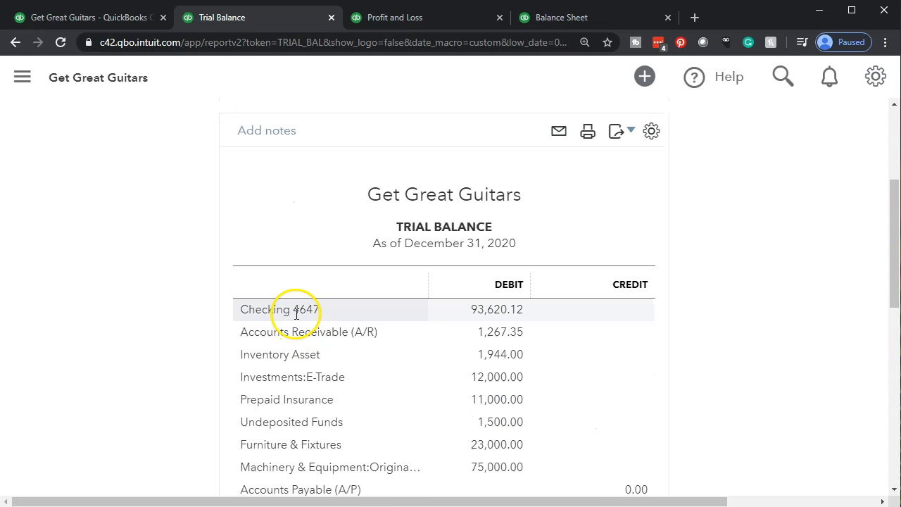
click(481, 310)
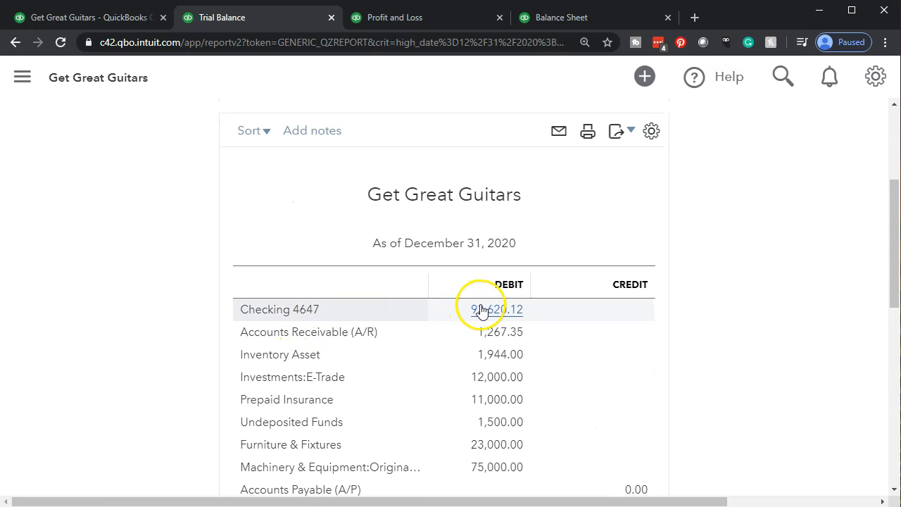
scroll(481, 310, down, 2)
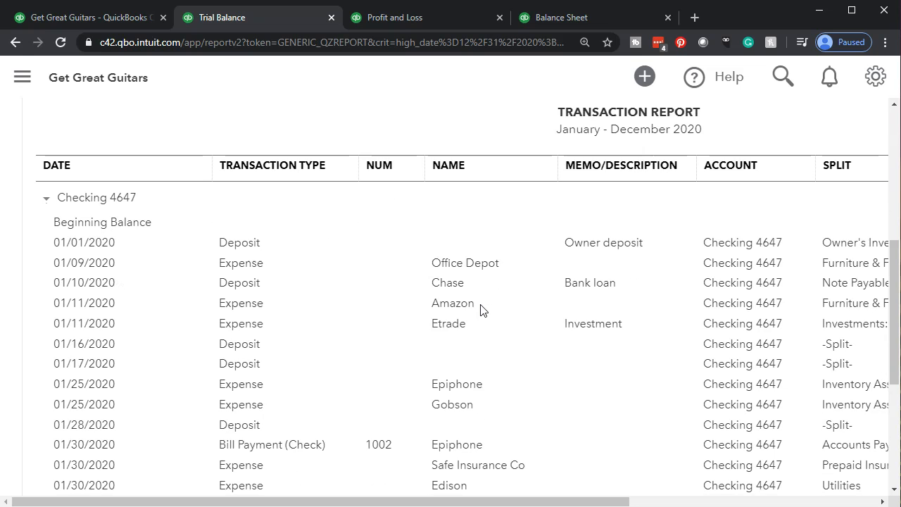
scroll(392, 371, down, 3)
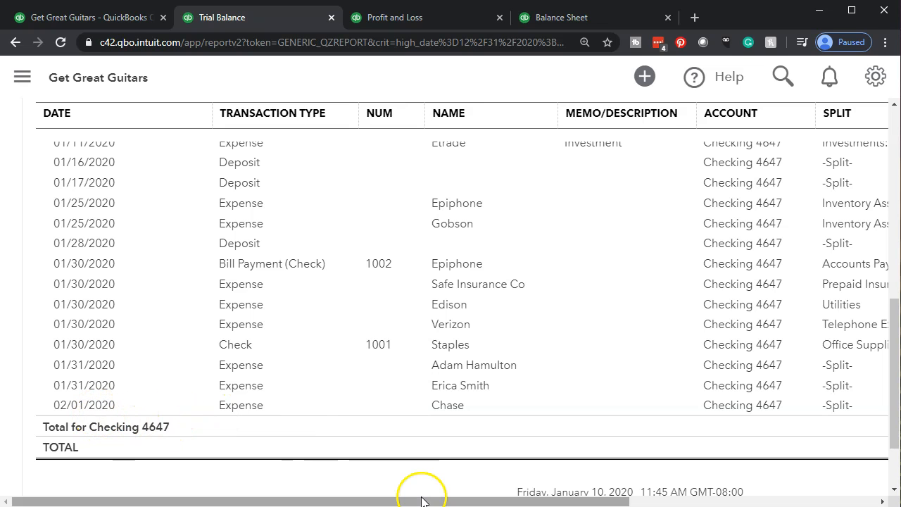
drag(422, 501, 621, 502)
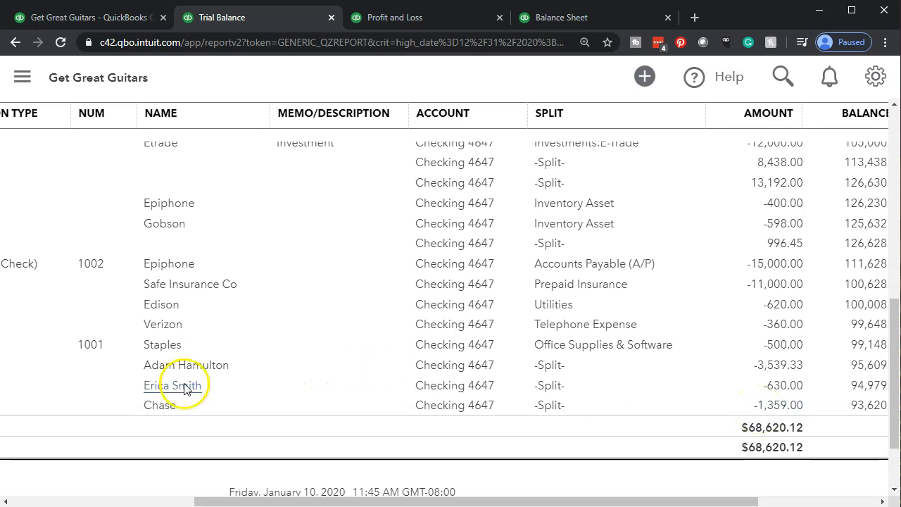
scroll(110, 358, up, 10)
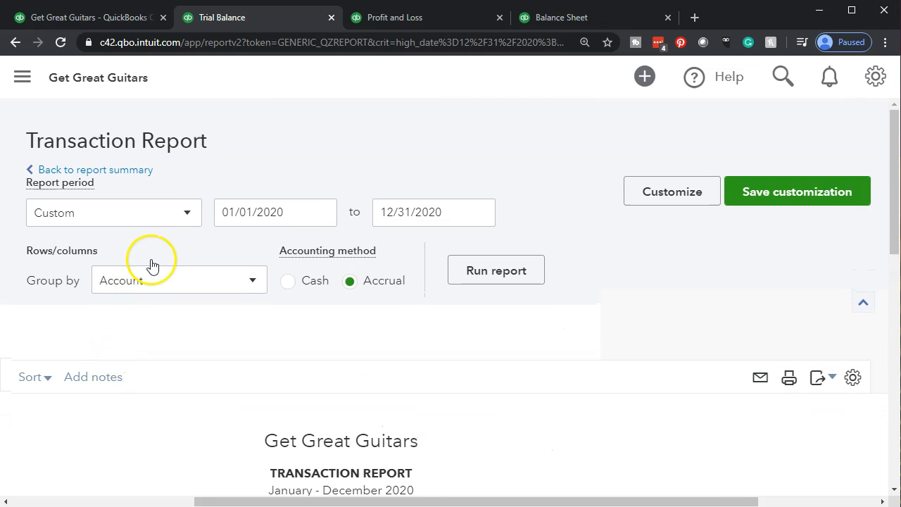
click(131, 171)
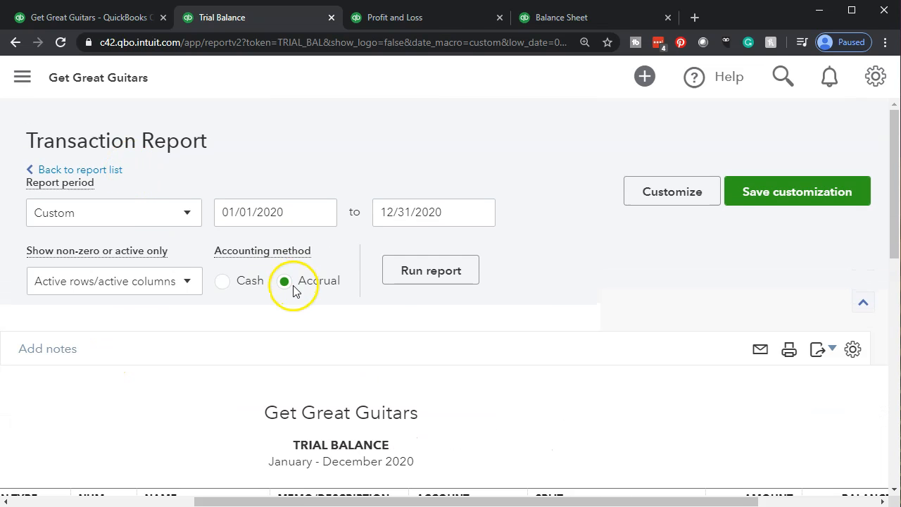
Drill into the Interest Paid balance on the Trial Balance, inspect its Chase expense, and return to the report.
scroll(211, 342, down, 3)
scroll(202, 354, down, 6)
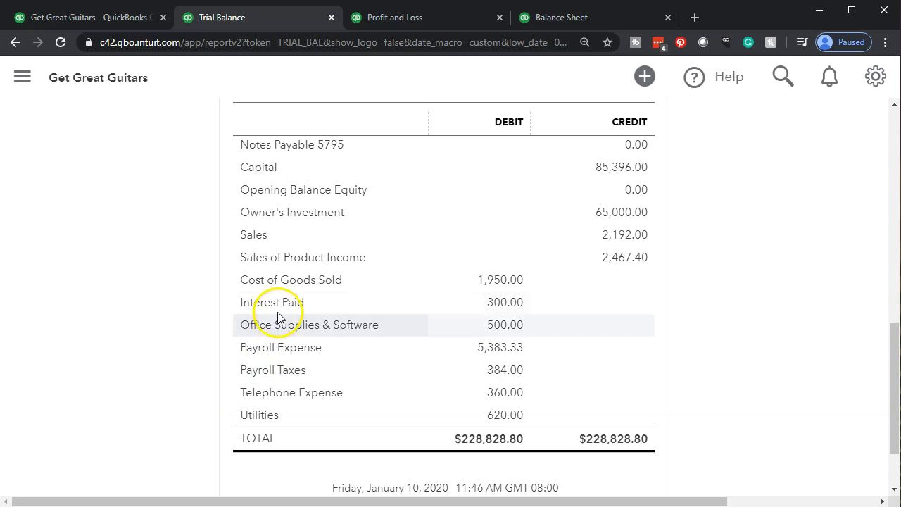
click(501, 304)
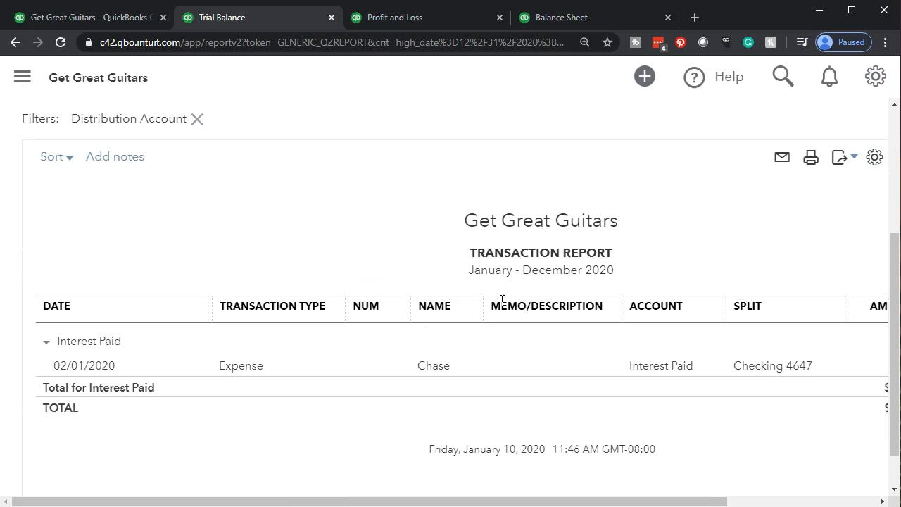
drag(366, 502, 341, 502)
scroll(154, 390, up, 1)
scroll(153, 391, up, 3)
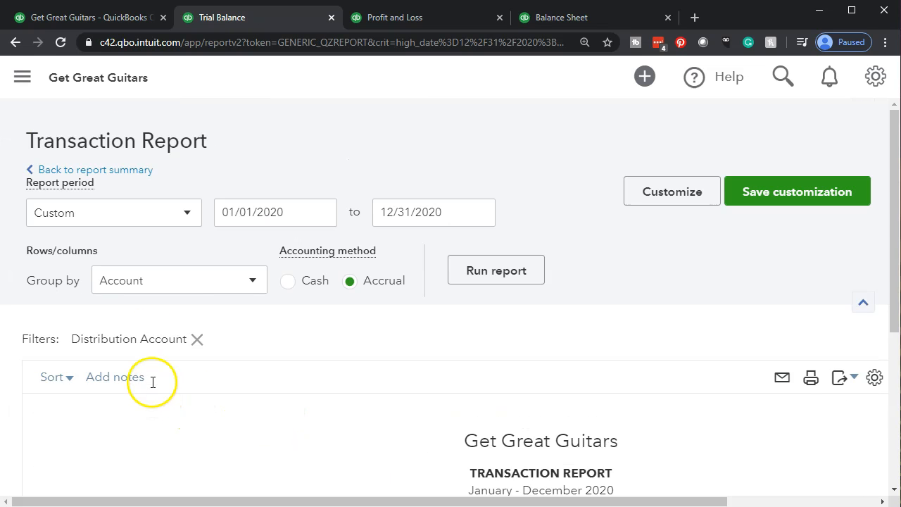
click(129, 176)
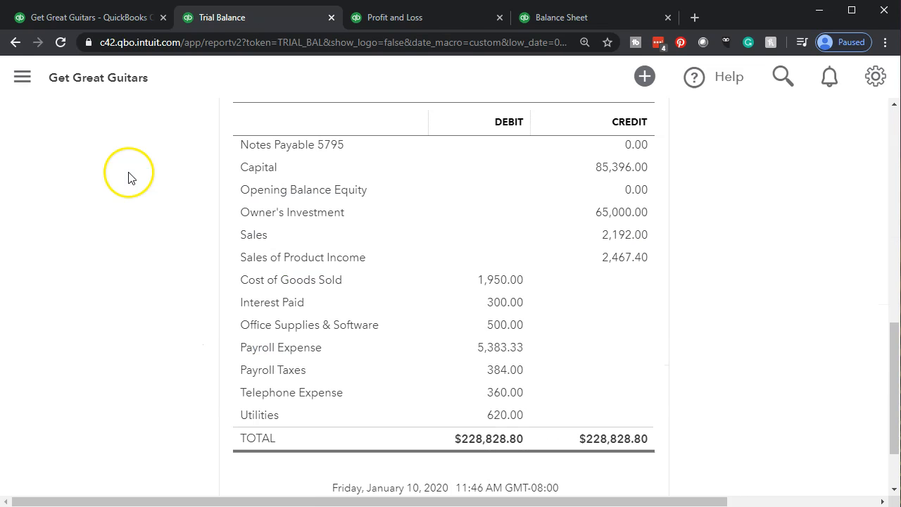
scroll(151, 177, up, 8)
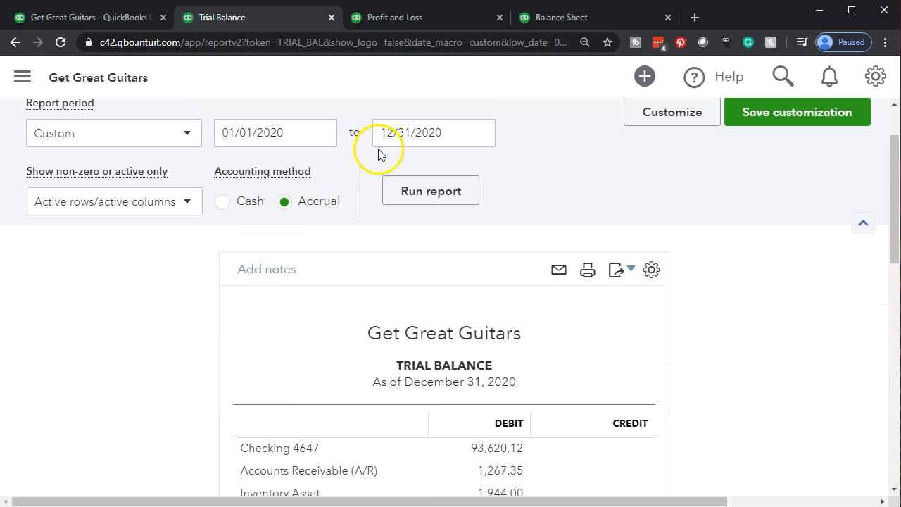
Open the Balance Sheet report, drill into the Note Payable 7951 balance to inspect its transactions, and return to the long-term liabilities.
click(555, 15)
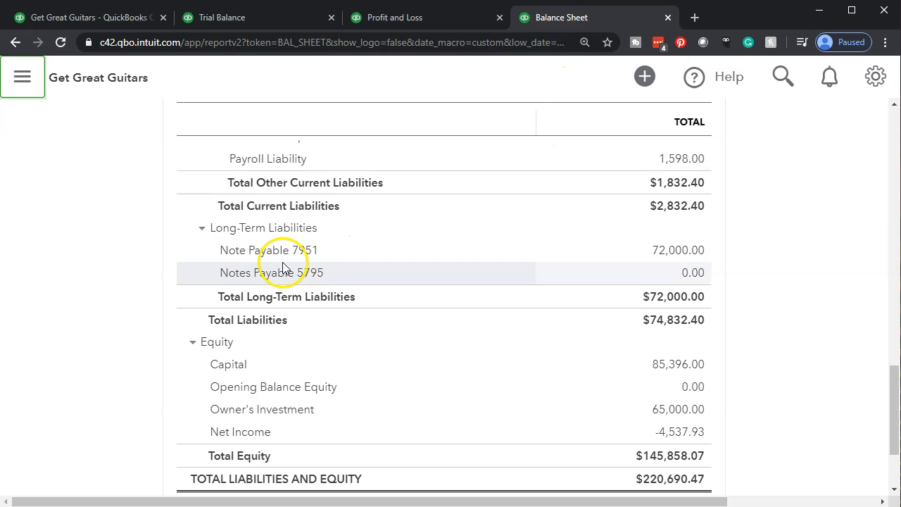
scroll(283, 246, up, 15)
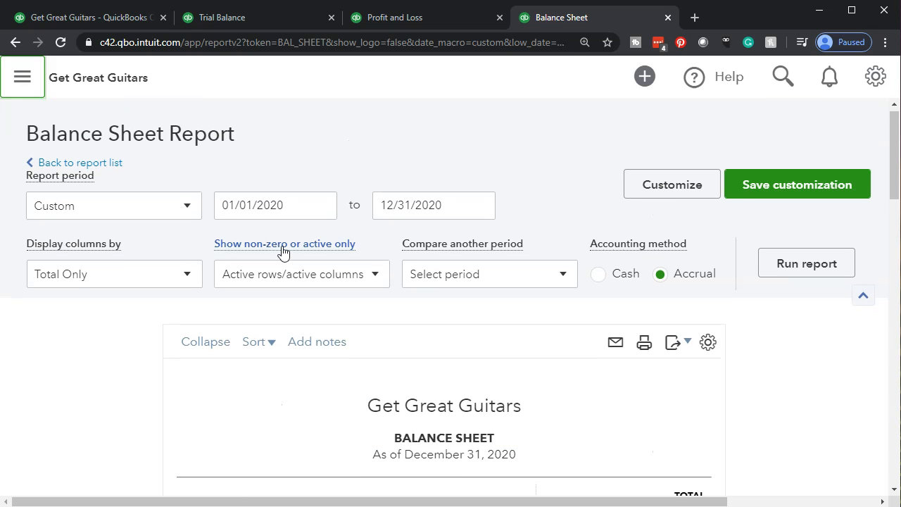
scroll(342, 326, down, 12)
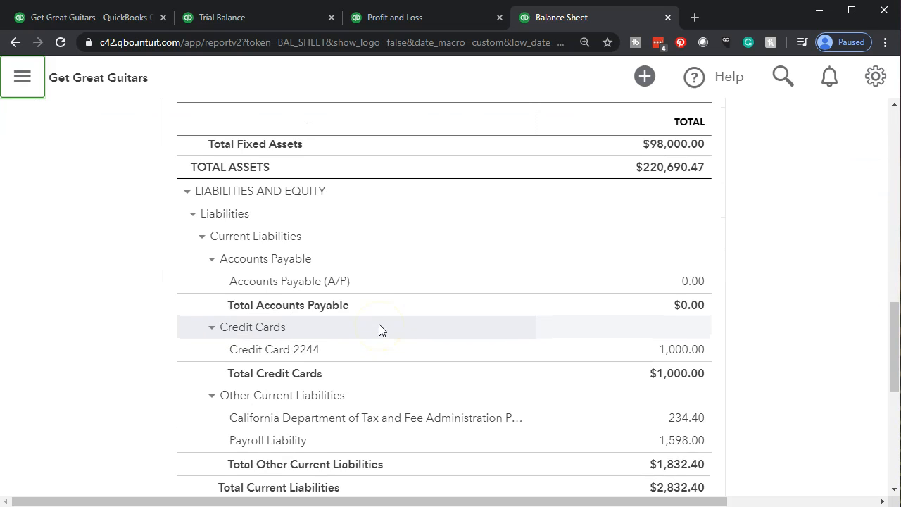
scroll(295, 267, down, 3)
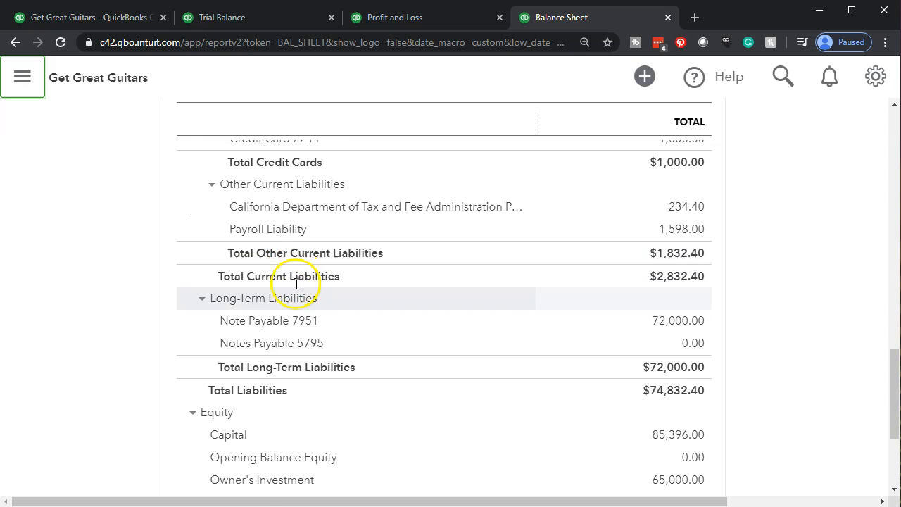
click(662, 325)
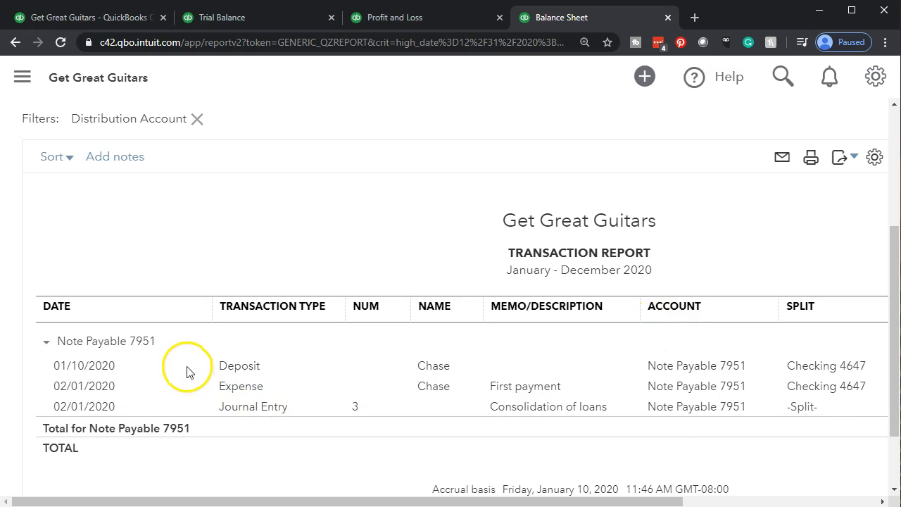
scroll(185, 368, up, 3)
click(128, 169)
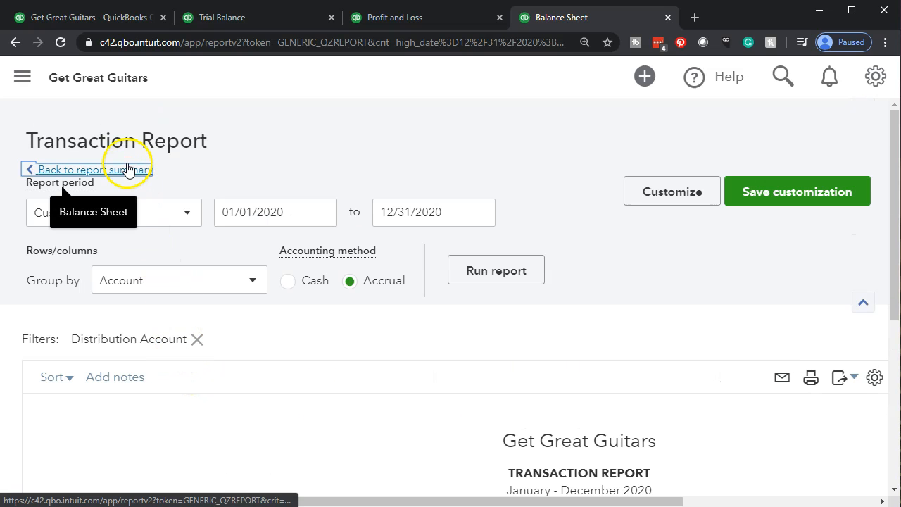
scroll(189, 275, down, 10)
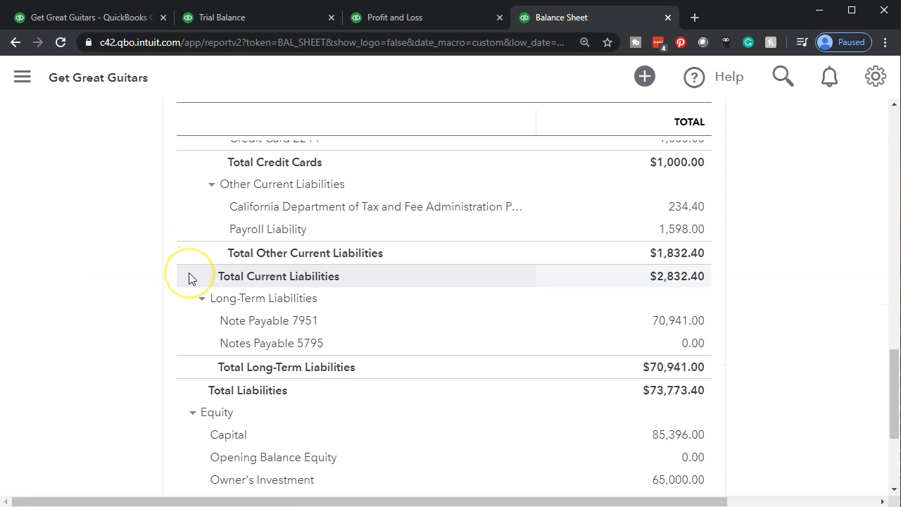
Drill into the Checking 4647 balance on the Balance Sheet, find the 02/01/2020 Chase expense, and return to the report.
scroll(189, 277, up, 9)
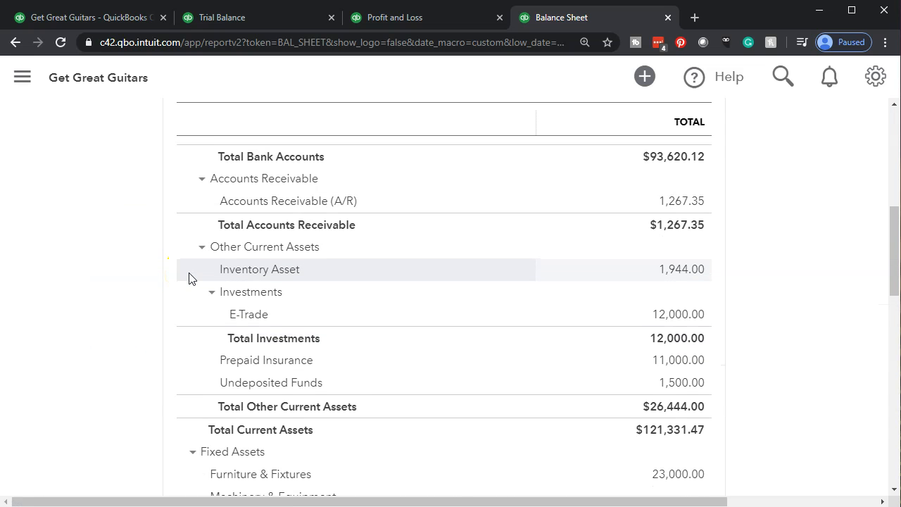
scroll(189, 278, up, 3)
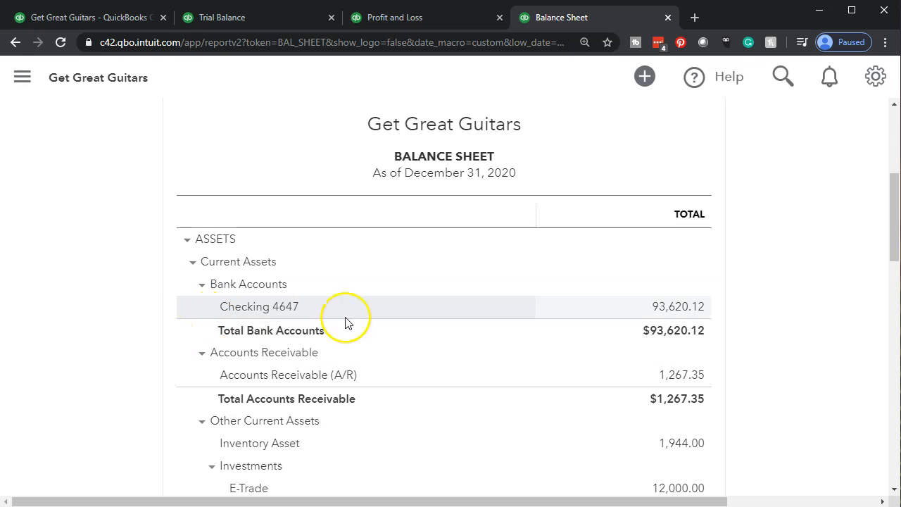
click(657, 307)
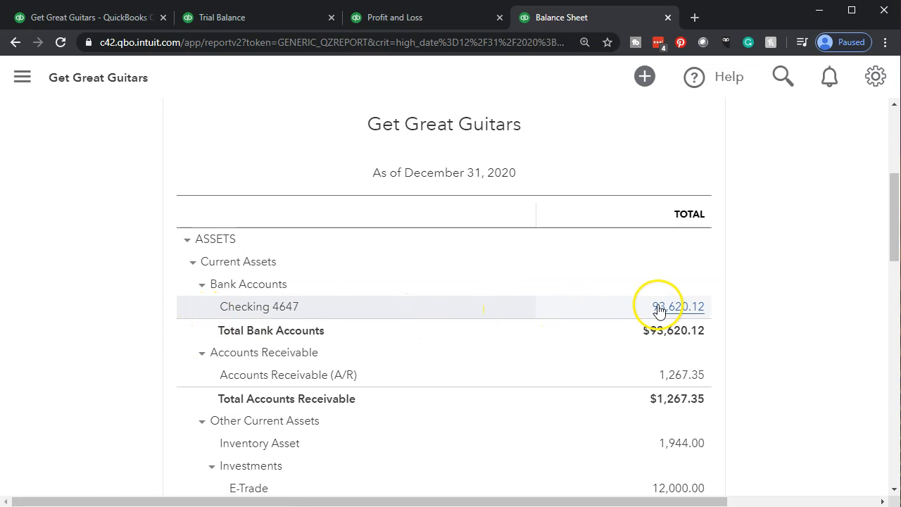
scroll(658, 306, down, 10)
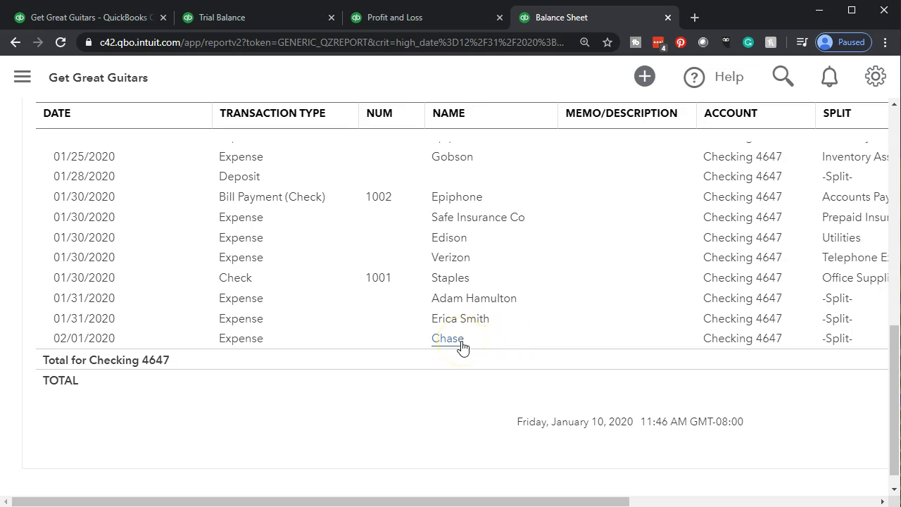
scroll(282, 371, up, 10)
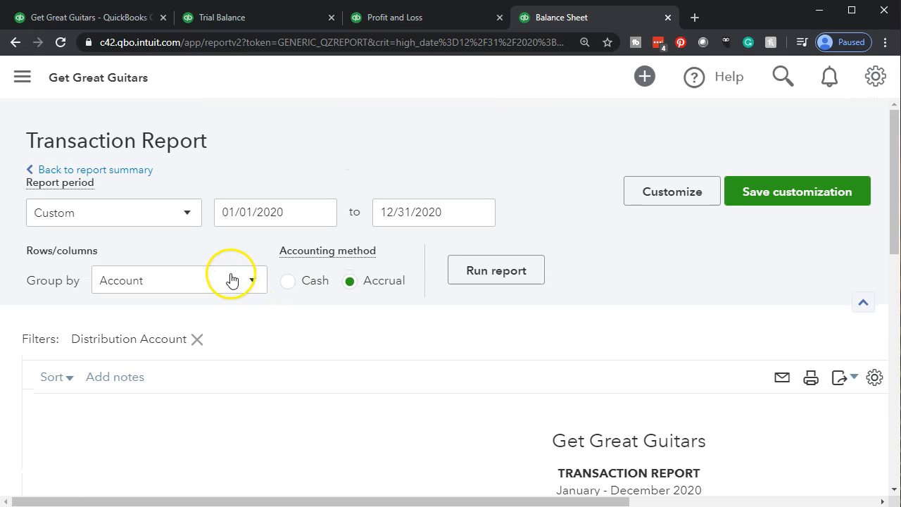
click(131, 169)
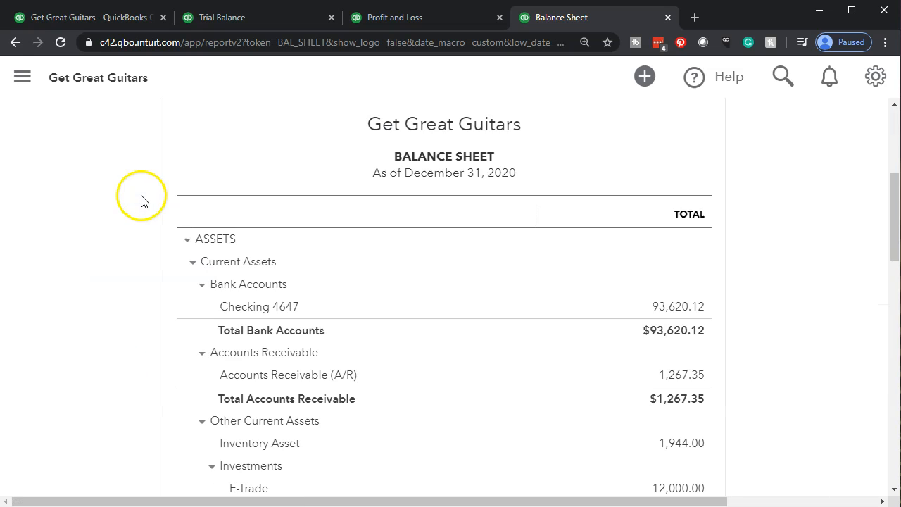
Bring up the Profit and Loss report with the navigation sidebar collapsed, reload it, and review the interest expense and net income.
click(400, 19)
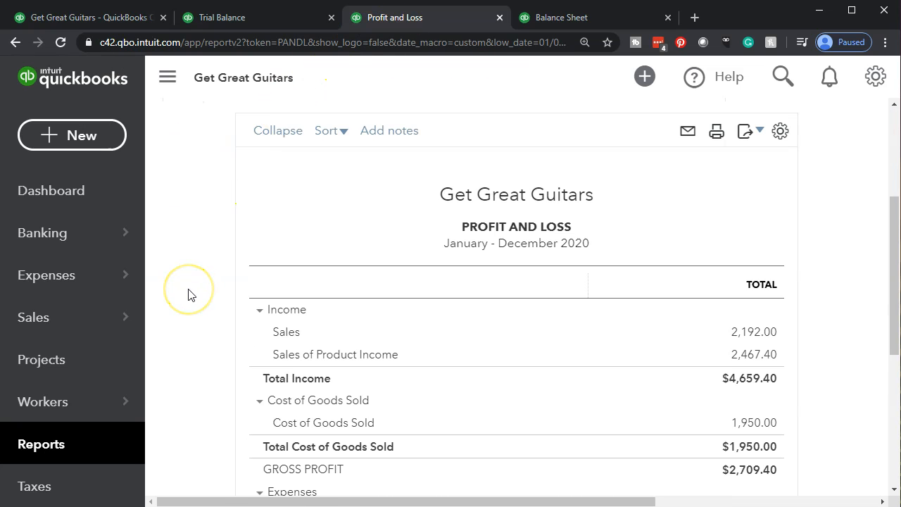
click(167, 79)
scroll(163, 219, down, 5)
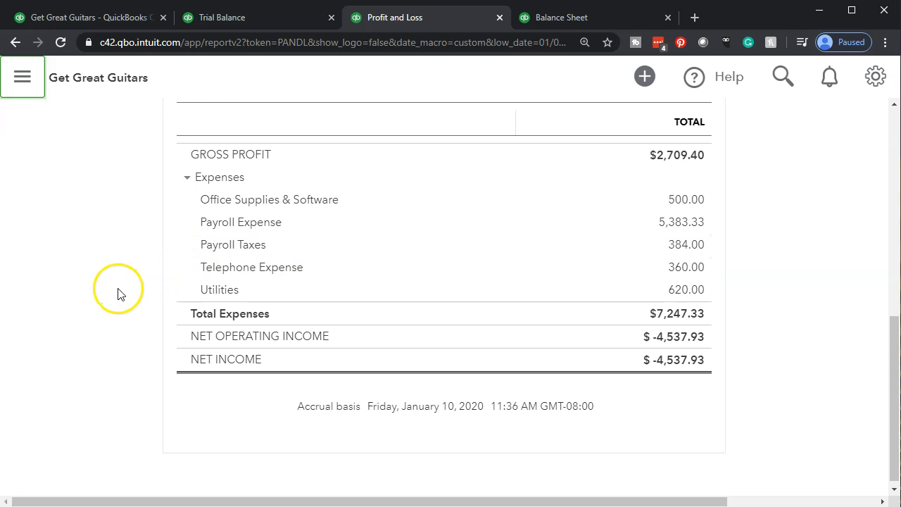
click(233, 40)
key(Return)
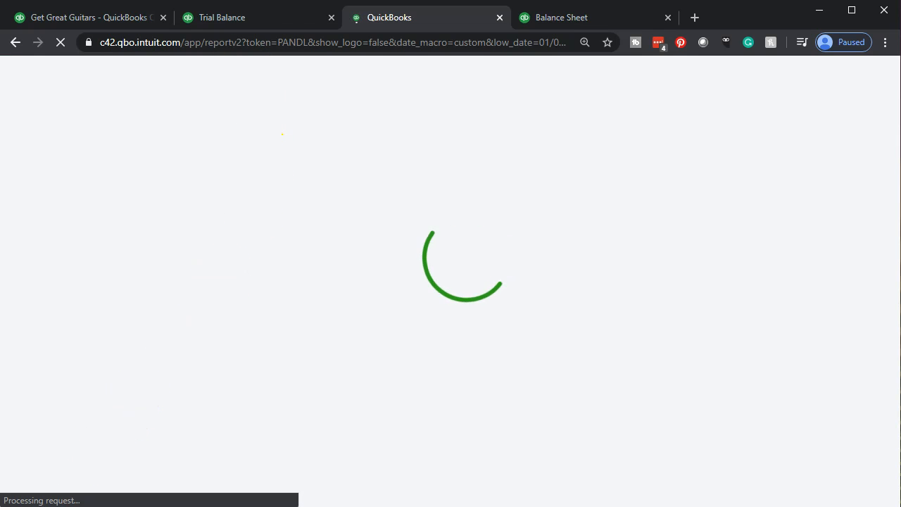
scroll(102, 300, down, 3)
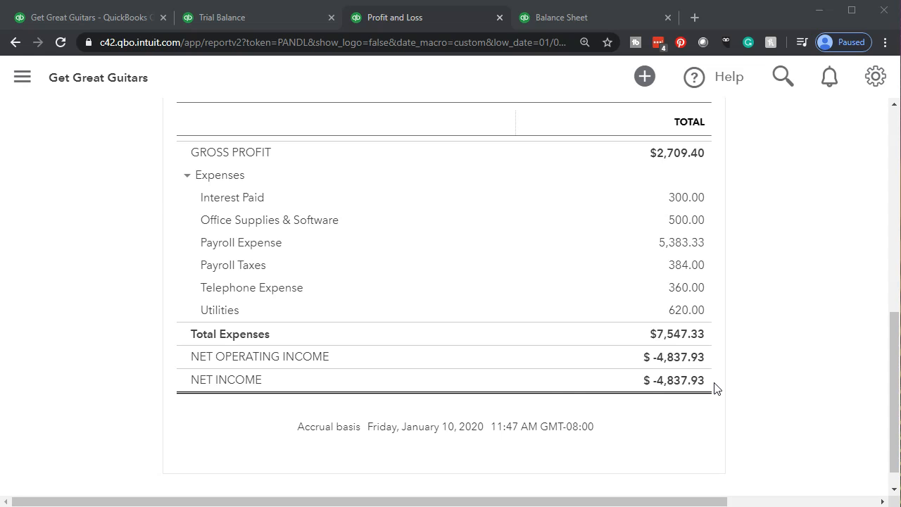
Switch to the Excel loan schedule, review the interest and principal reduction for payment 2, and select that payment's row.
click(107, 18)
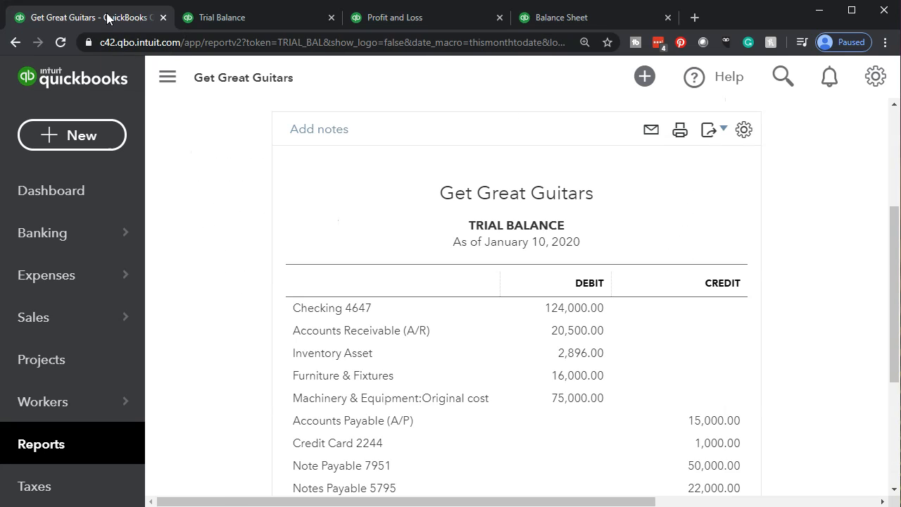
key(alt+Tab)
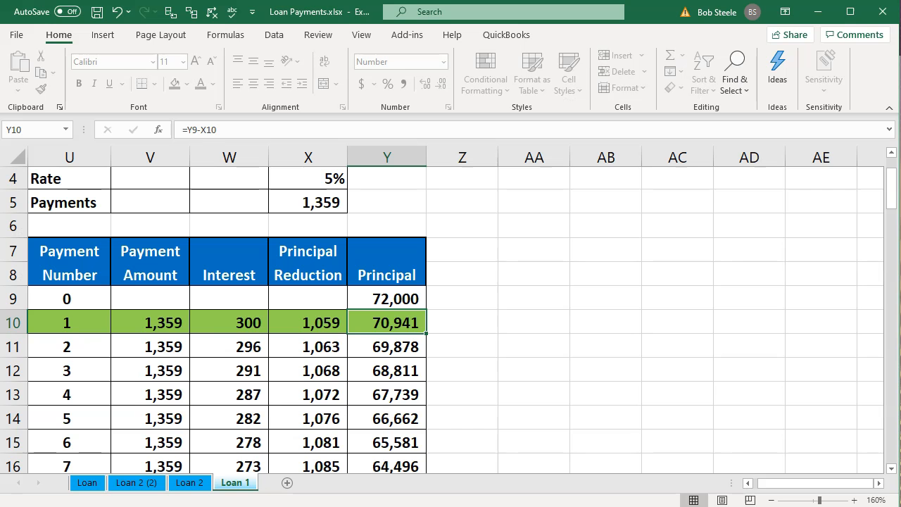
click(75, 347)
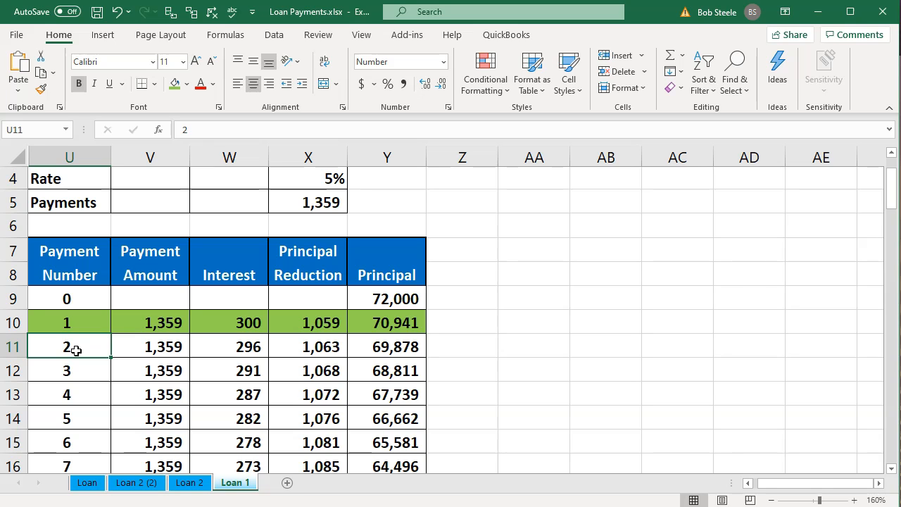
click(146, 349)
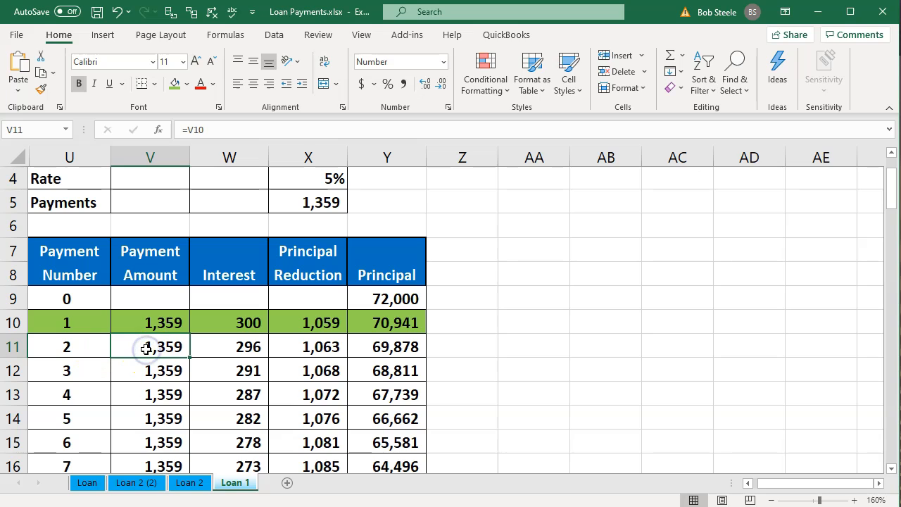
key(Right)
key(Right)
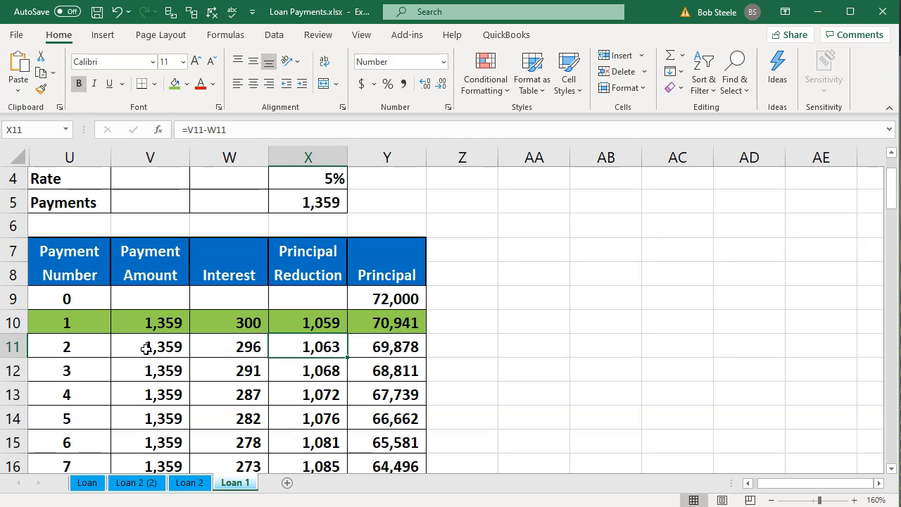
drag(73, 347, 357, 344)
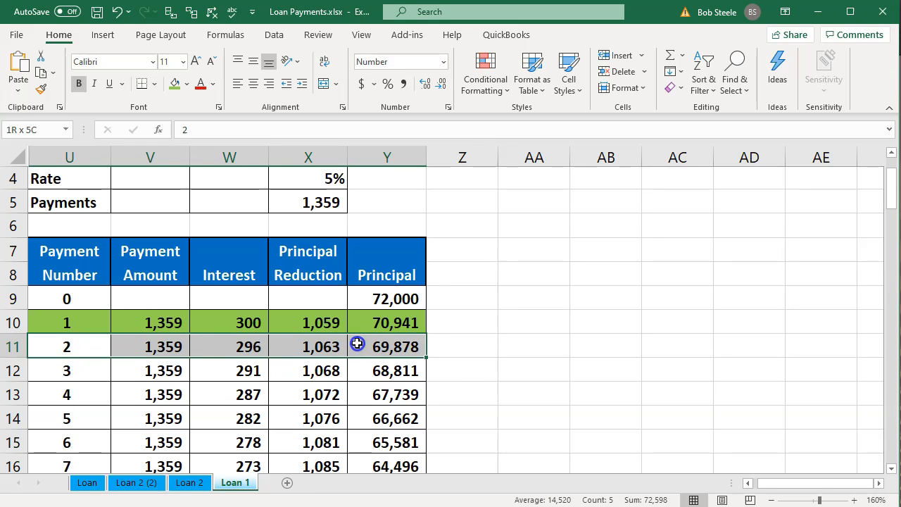
Fill the payment 2 row of the loan schedule with green and remove the fill from the payment 1 row.
right_click(357, 344)
click(418, 382)
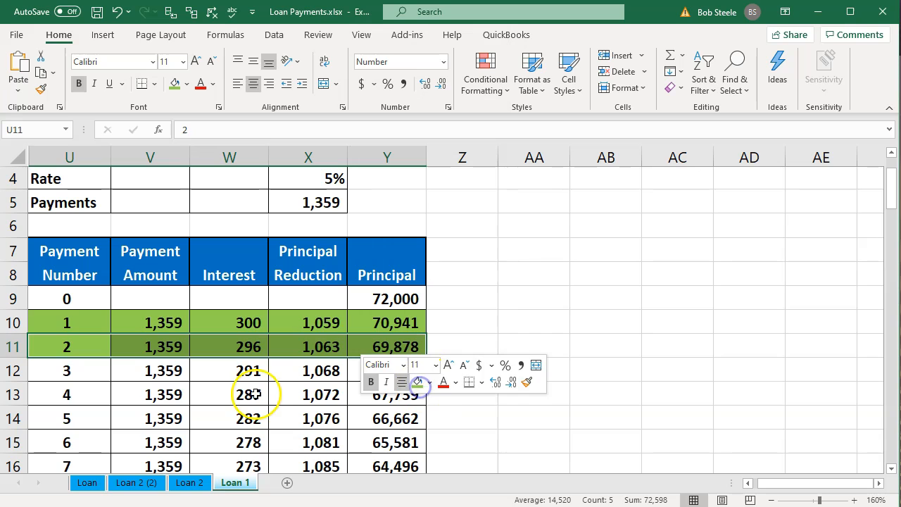
click(254, 394)
drag(78, 323, 376, 321)
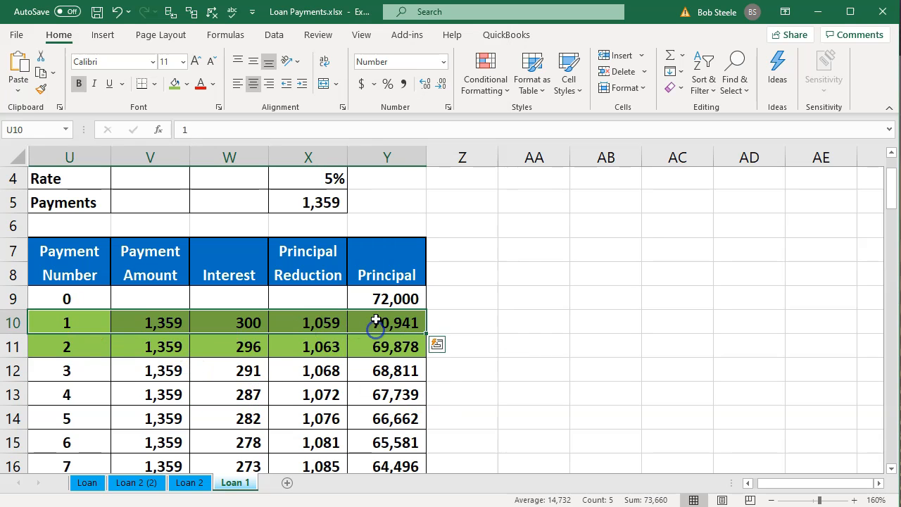
right_click(376, 320)
click(445, 357)
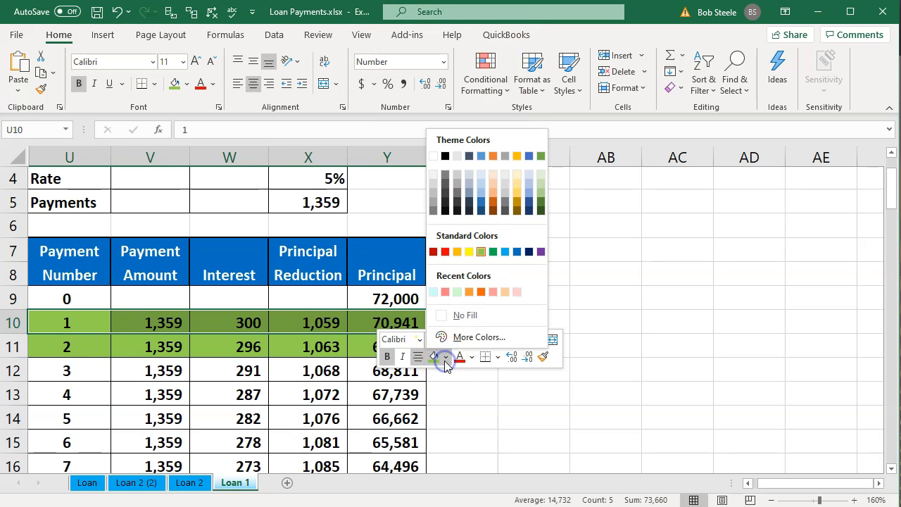
click(450, 315)
click(298, 369)
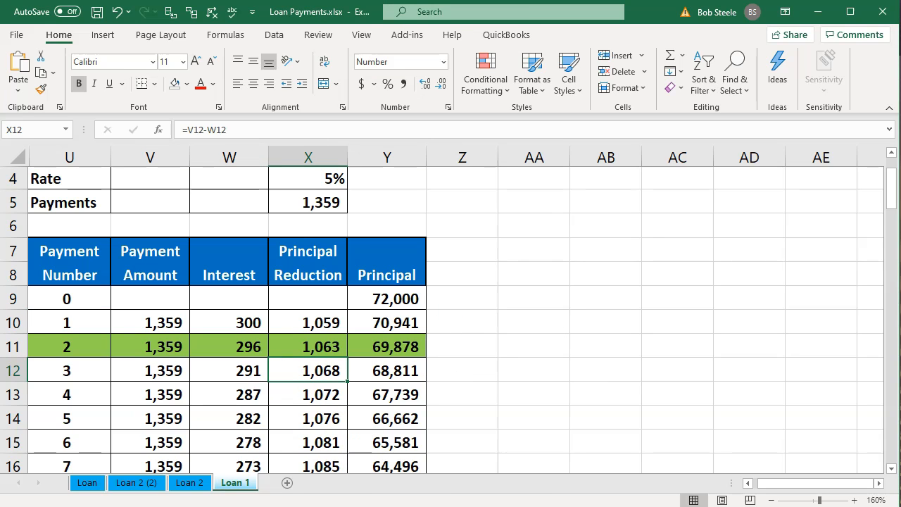
Switch to QuickBooks and start a new expense for other reasons with Chase as the payee.
click(408, 506)
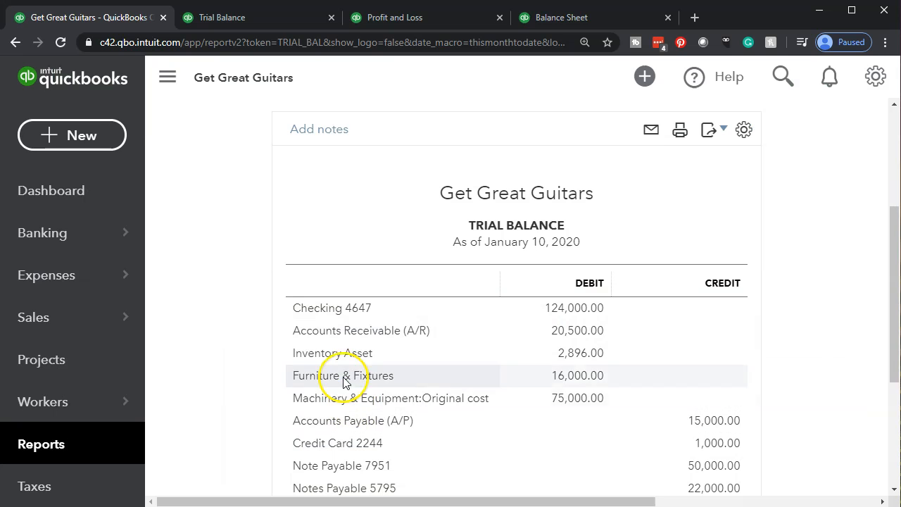
click(99, 148)
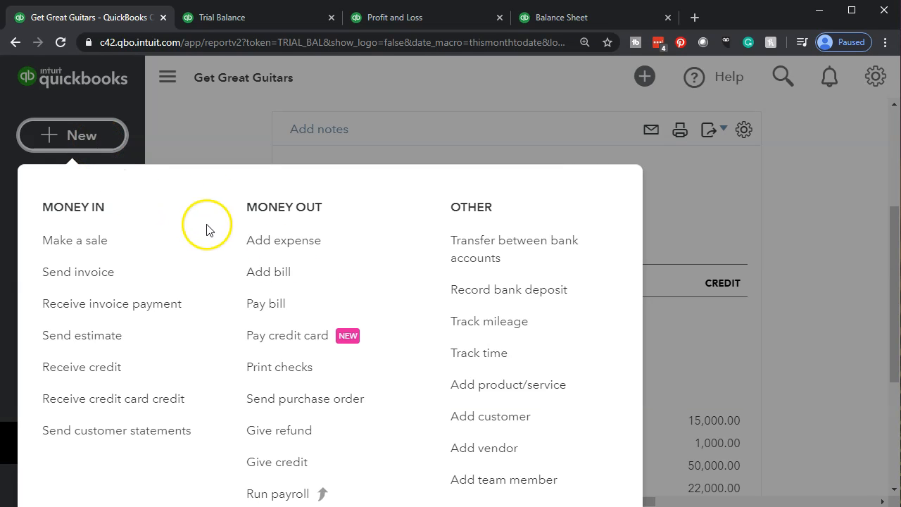
click(277, 242)
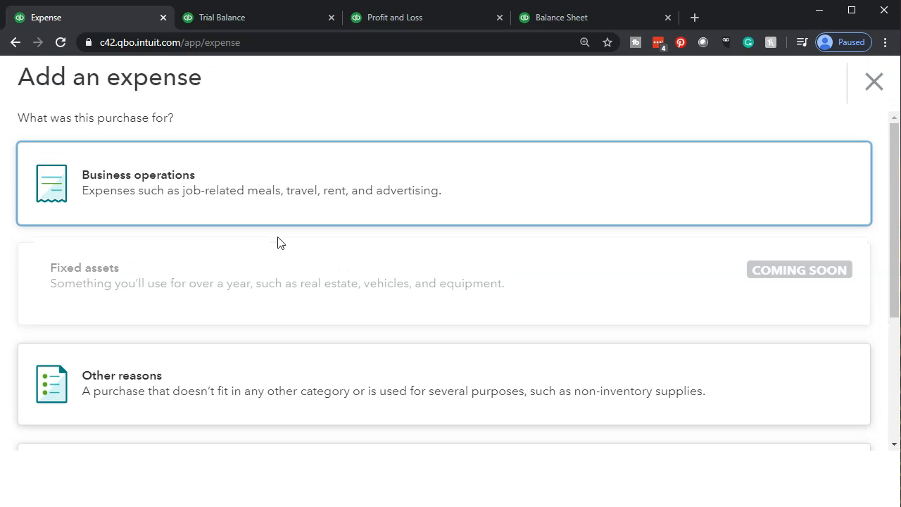
key(ctrl+minus)
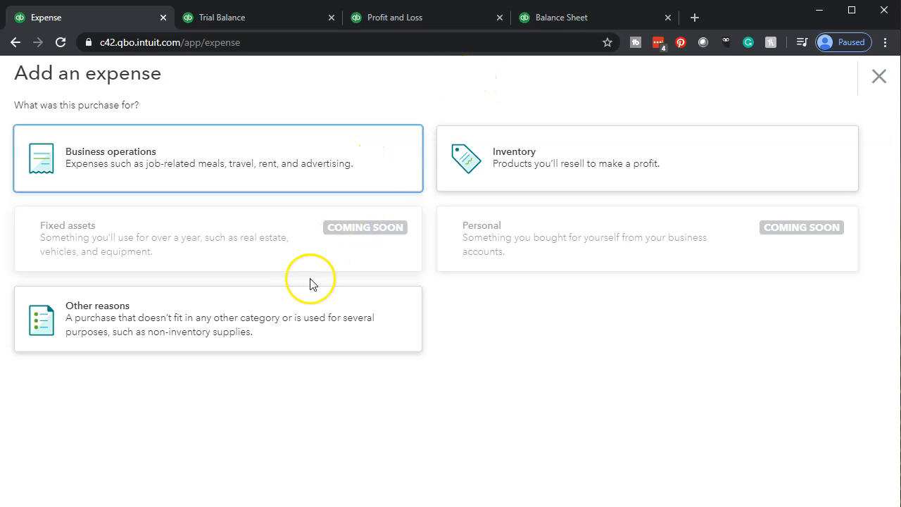
click(125, 337)
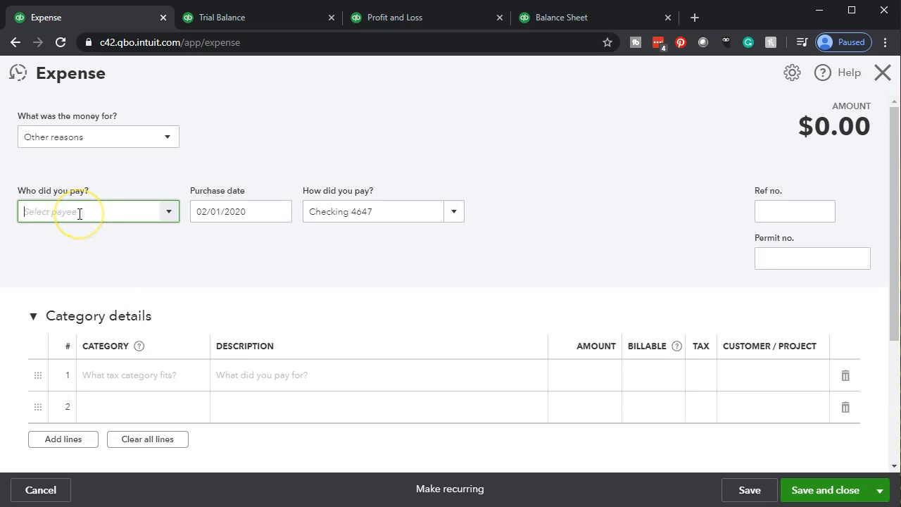
text(Chase)
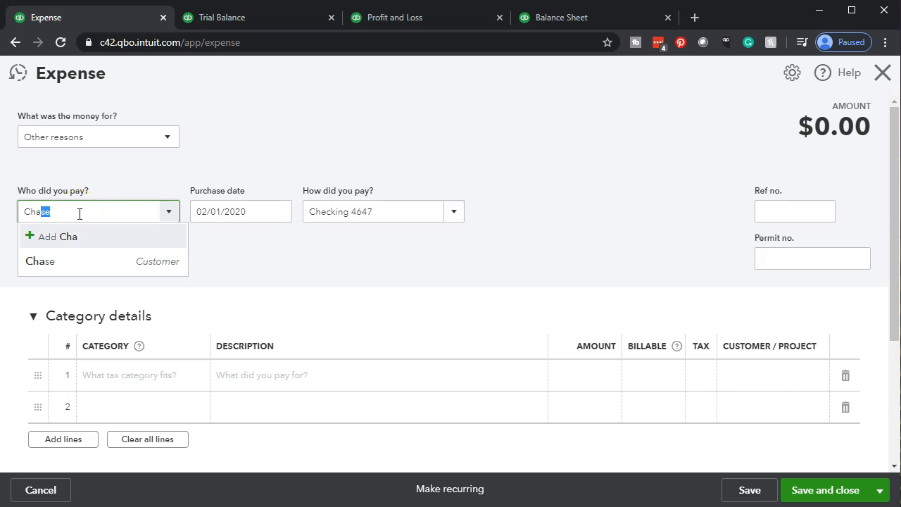
key(Tab)
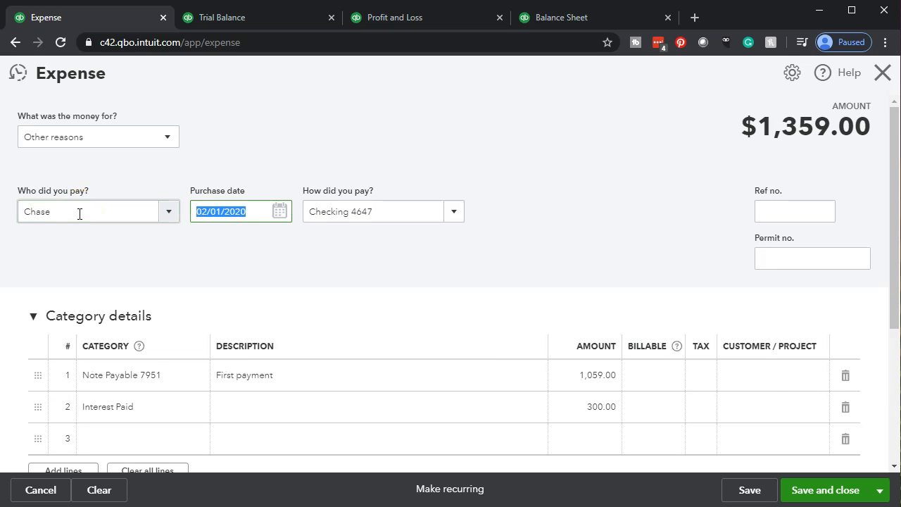
Set the Chase expense's purchase date to 02/28/2020, leaving Checking 4647 as the payment account.
text(02/28/)
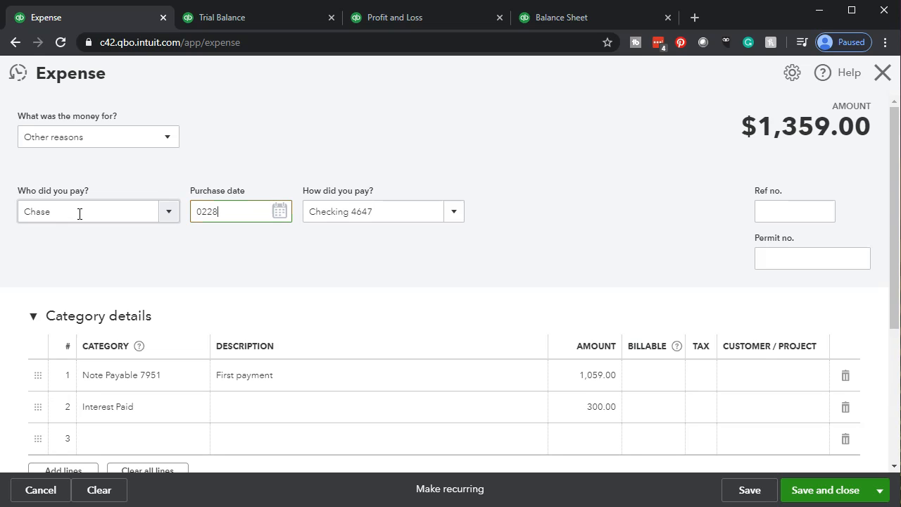
text(20)
key(Tab)
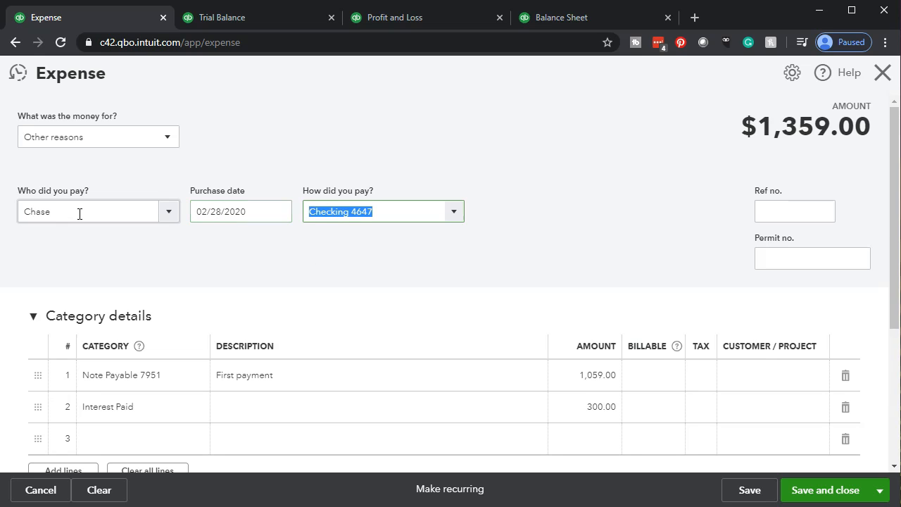
key(Tab)
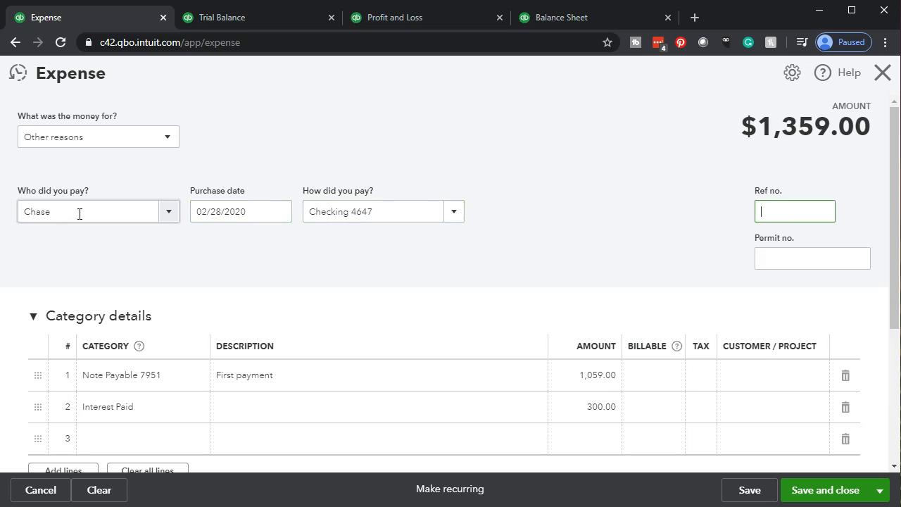
click(134, 374)
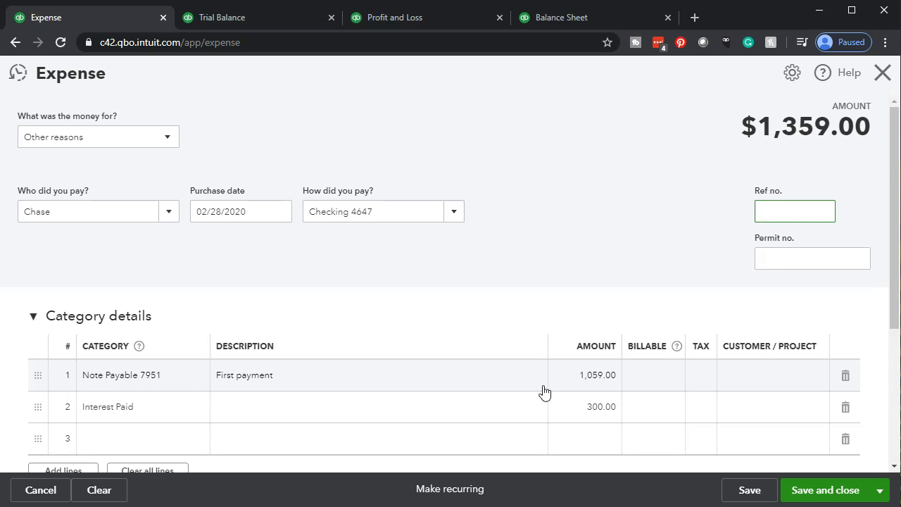
click(523, 389)
Look up payment 2's principal reduction in the Excel schedule and set the expense's Note Payable 7951 line amount to 1,063.00.
key(alt+Tab)
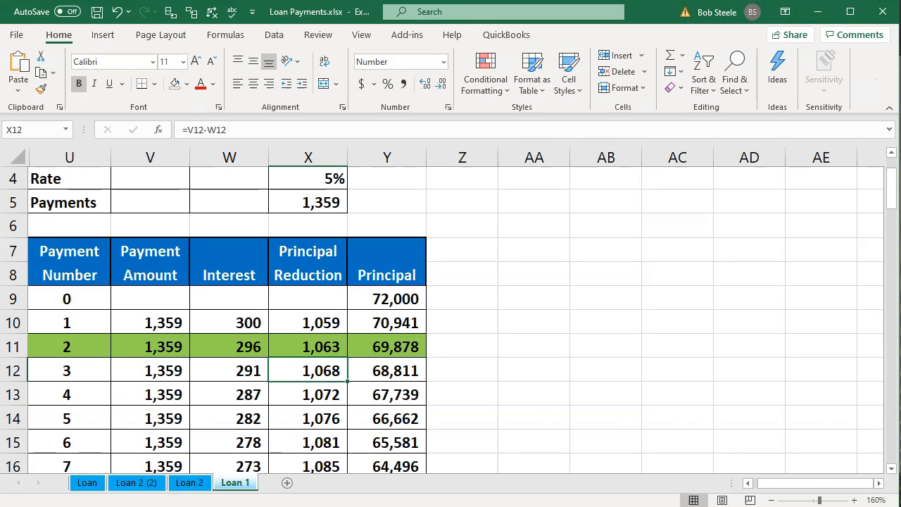
click(316, 344)
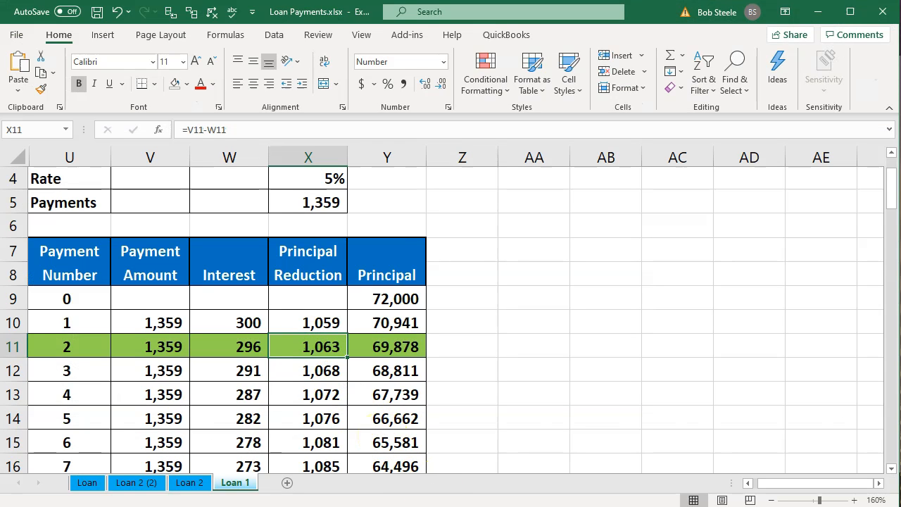
key(alt+Tab)
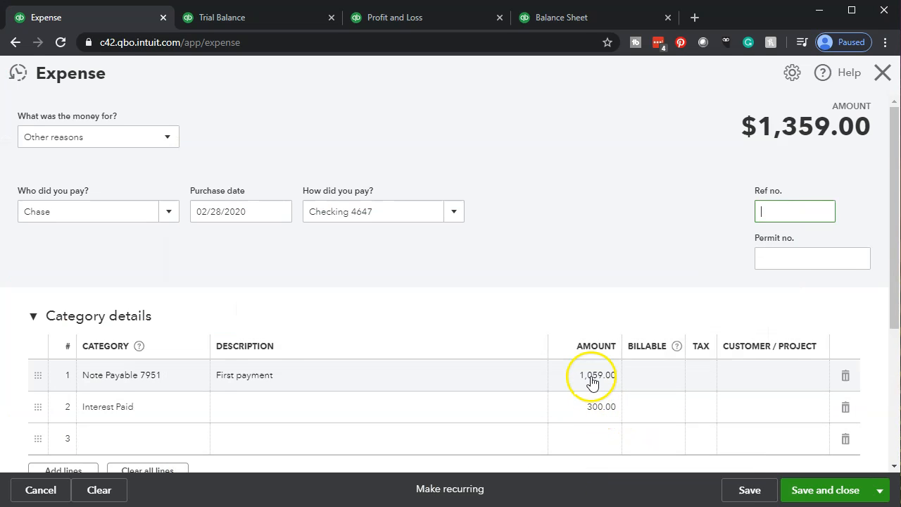
click(590, 380)
text(1063)
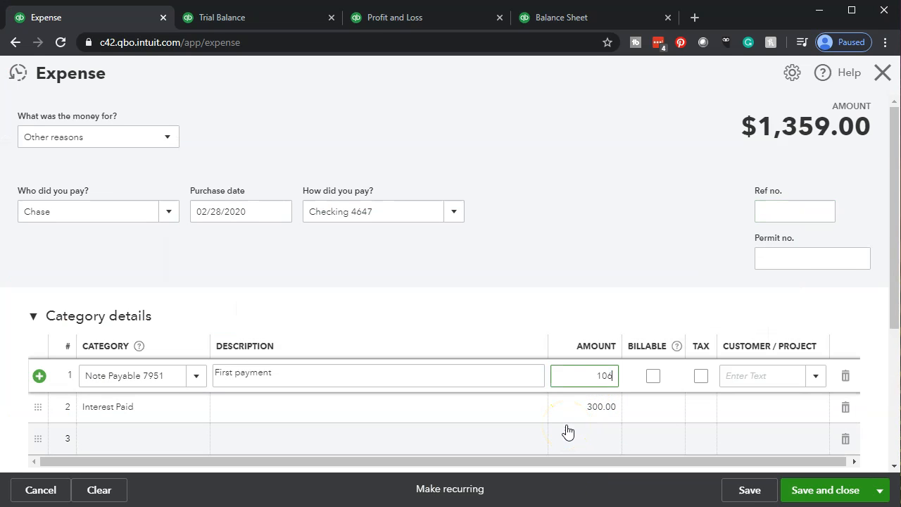
key(Tab)
key(Tab)
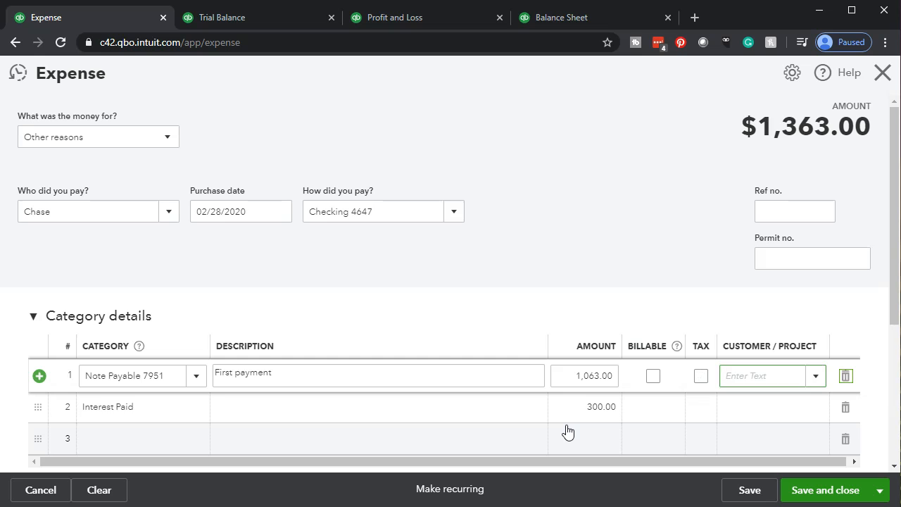
key(Tab)
key(Tab)
key(Tab)
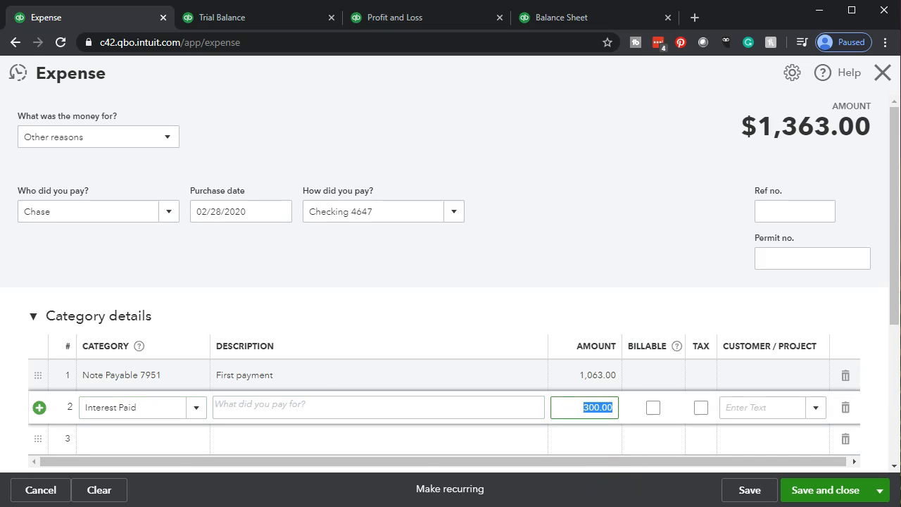
Look up payment 2's interest in the Excel schedule and set the Interest Paid line amount to 296.00.
key(alt+Tab)
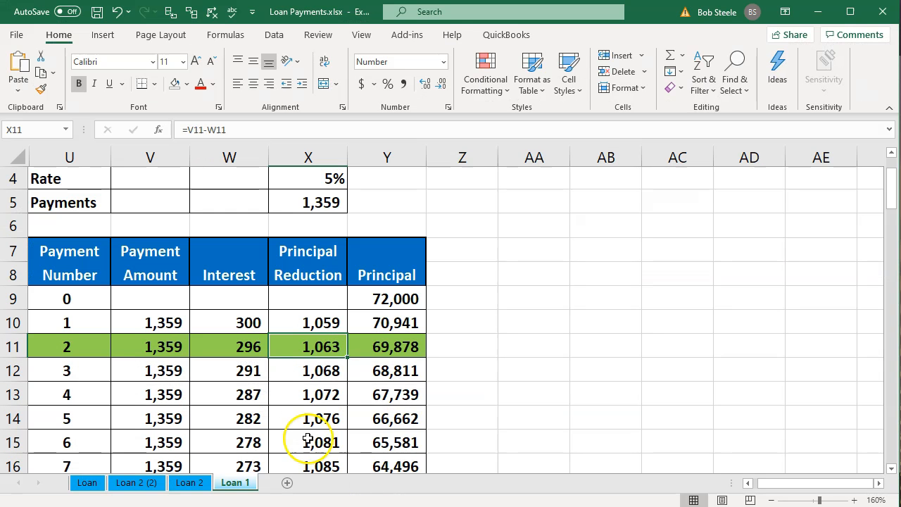
click(246, 351)
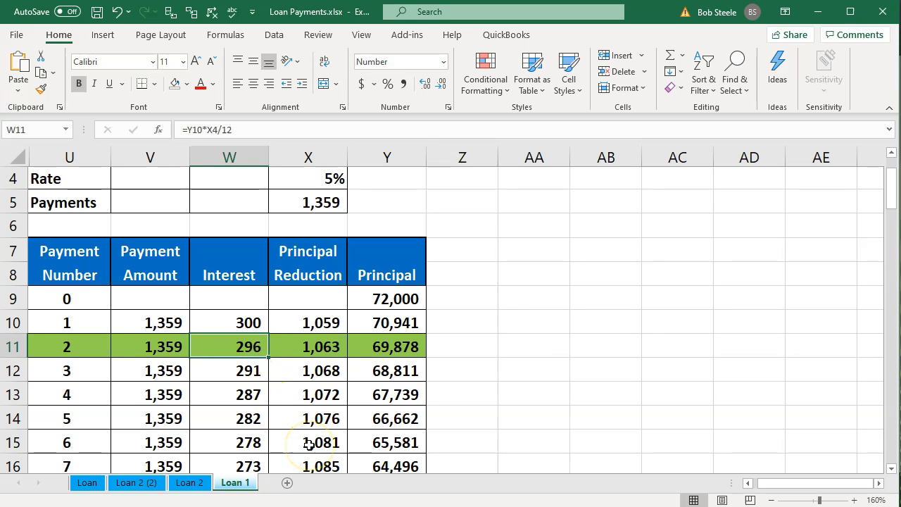
key(alt+Tab)
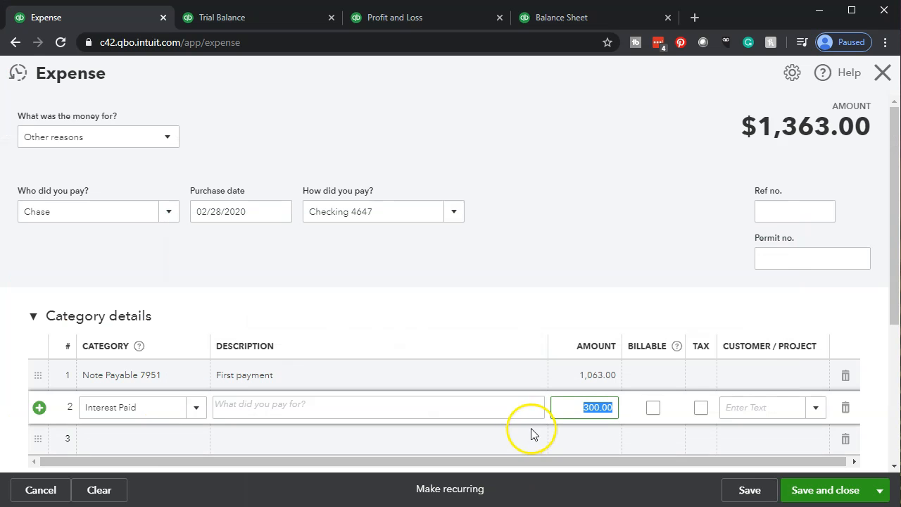
text(296)
click(531, 333)
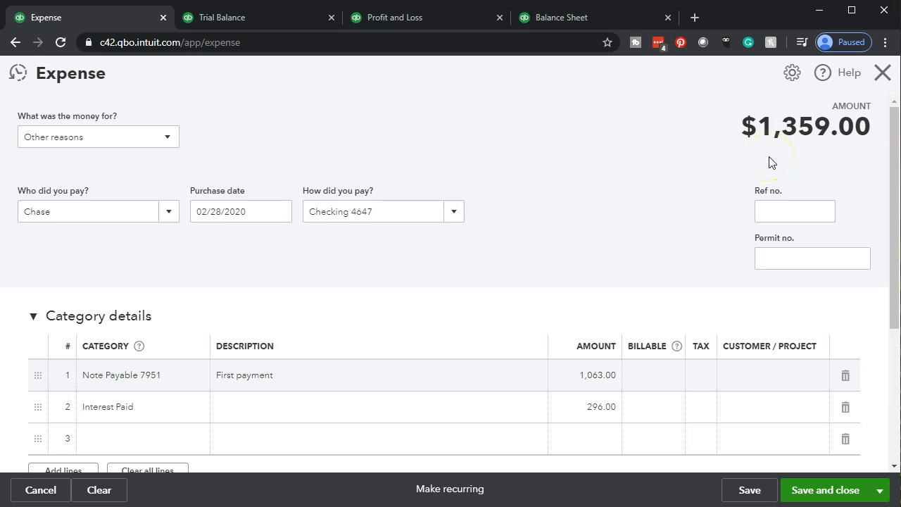
Check payment 2's payment amount and remaining principal in the Excel schedule, then save and close the QuickBooks expense.
key(alt+Tab)
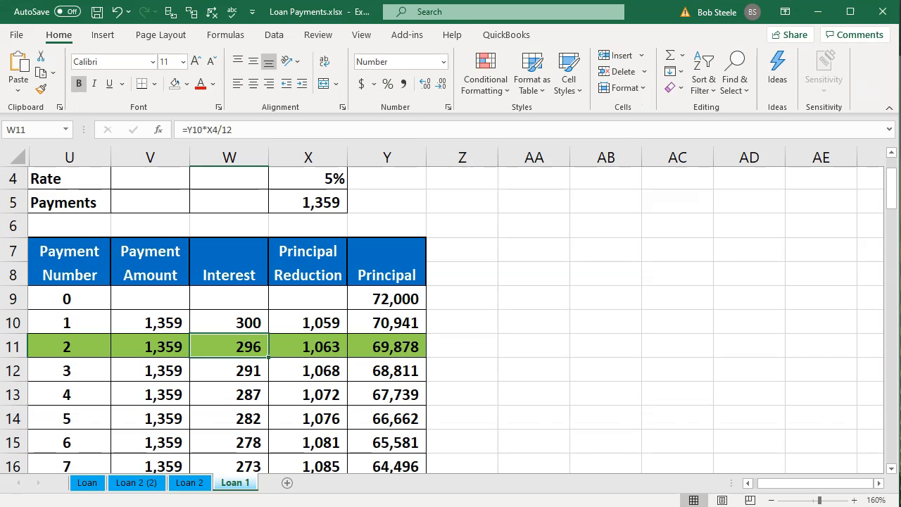
click(156, 346)
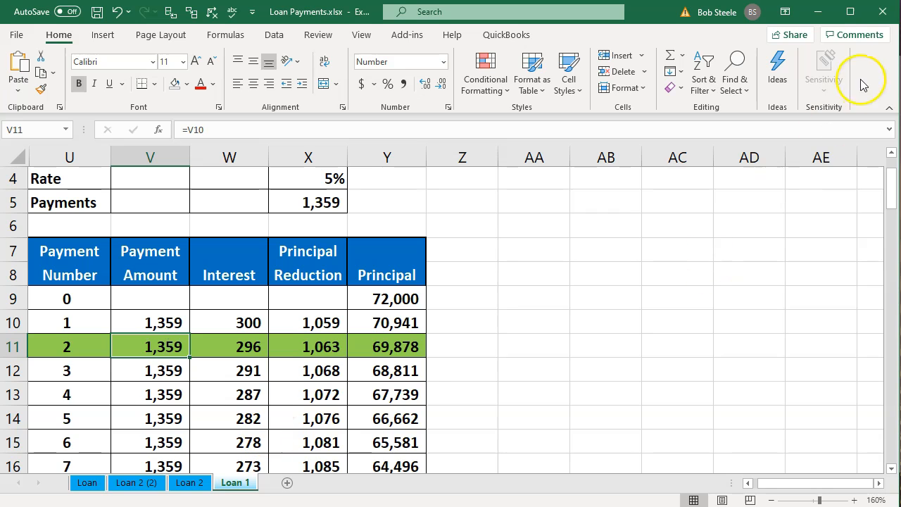
click(813, 12)
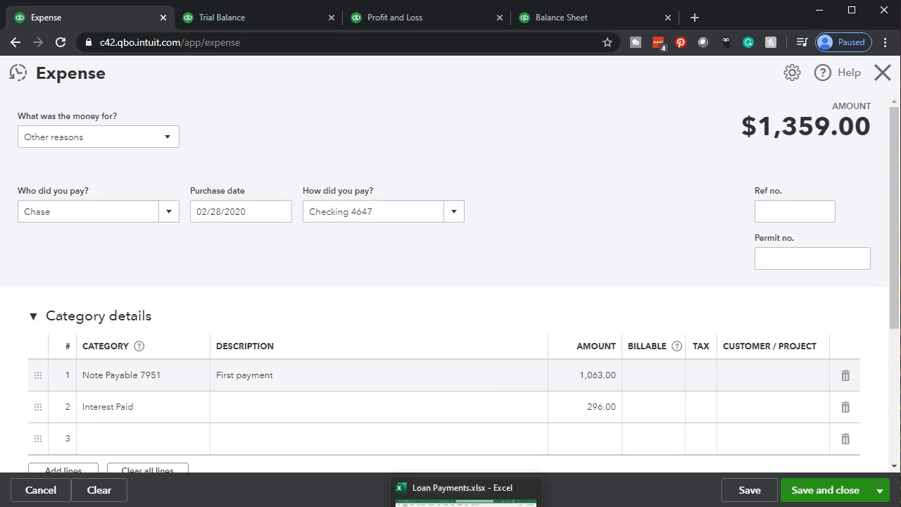
click(466, 504)
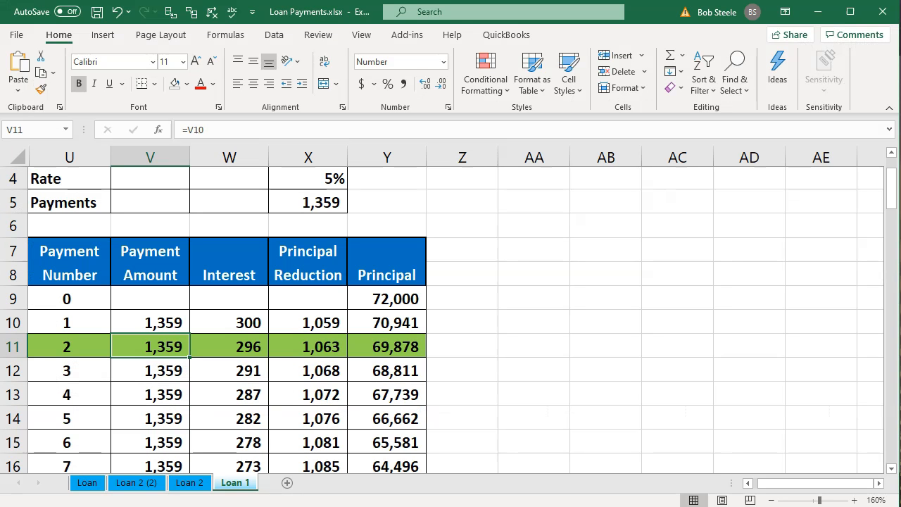
click(396, 346)
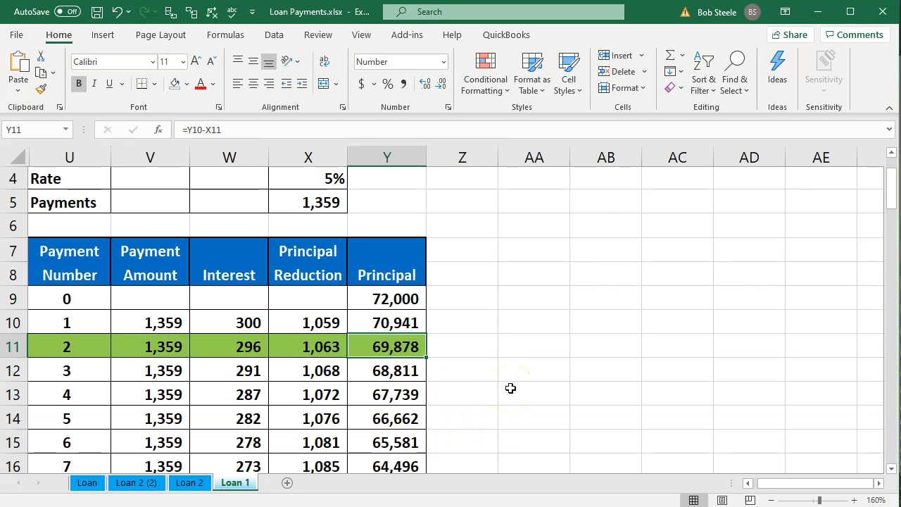
click(817, 16)
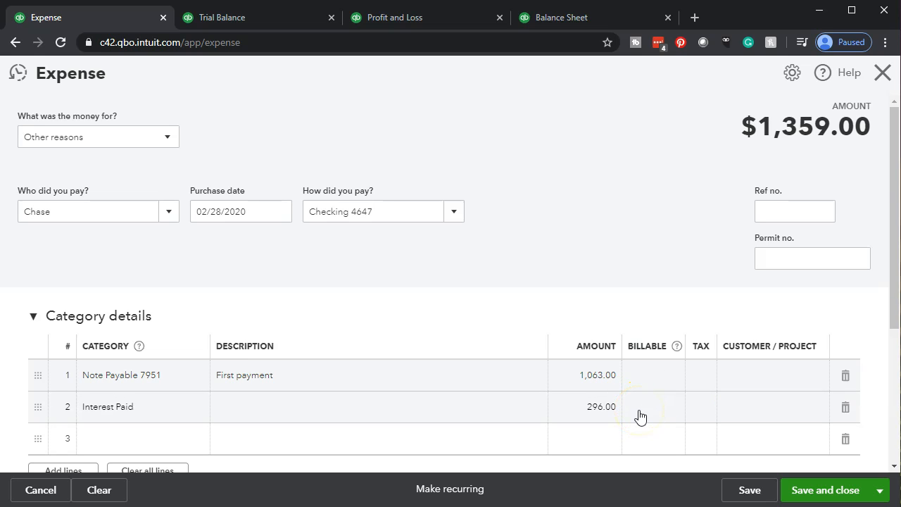
click(790, 496)
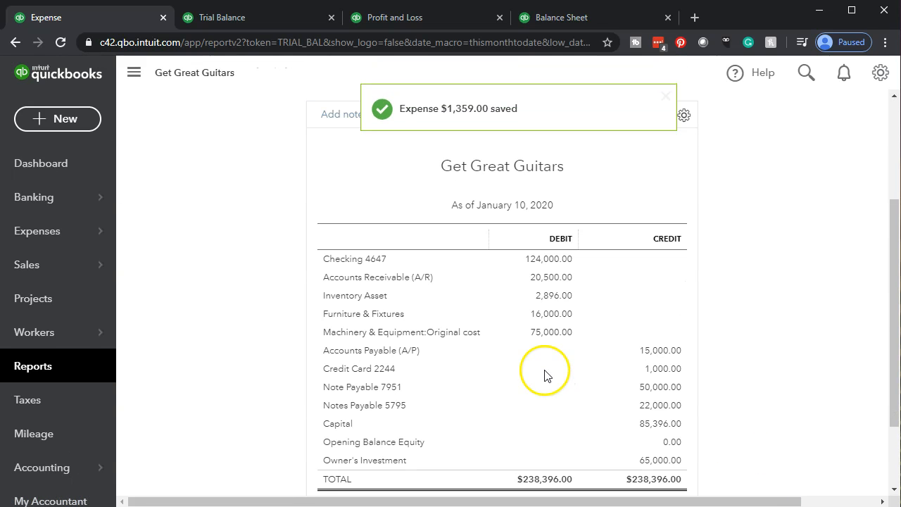
Switch to the Trial Balance report and open the transaction detail behind the Checking 4647 balance.
click(242, 20)
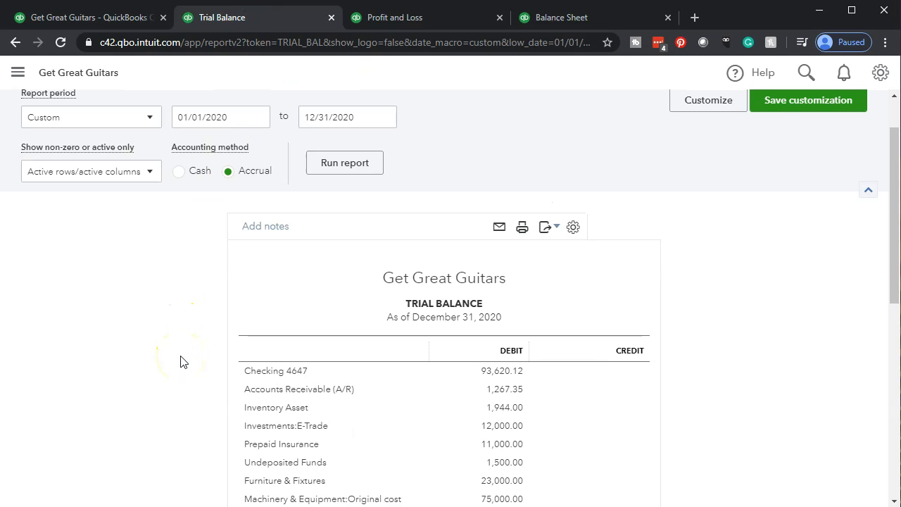
key(ctrl+plus)
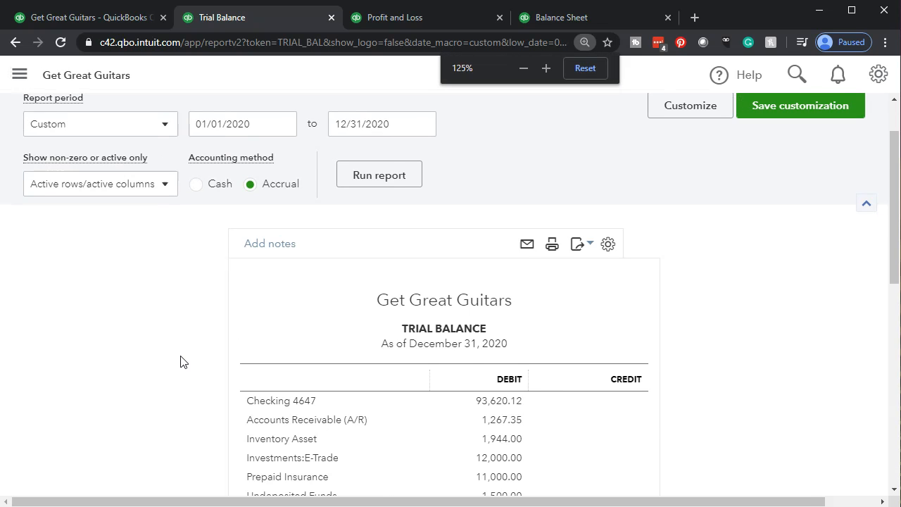
key(ctrl+plus)
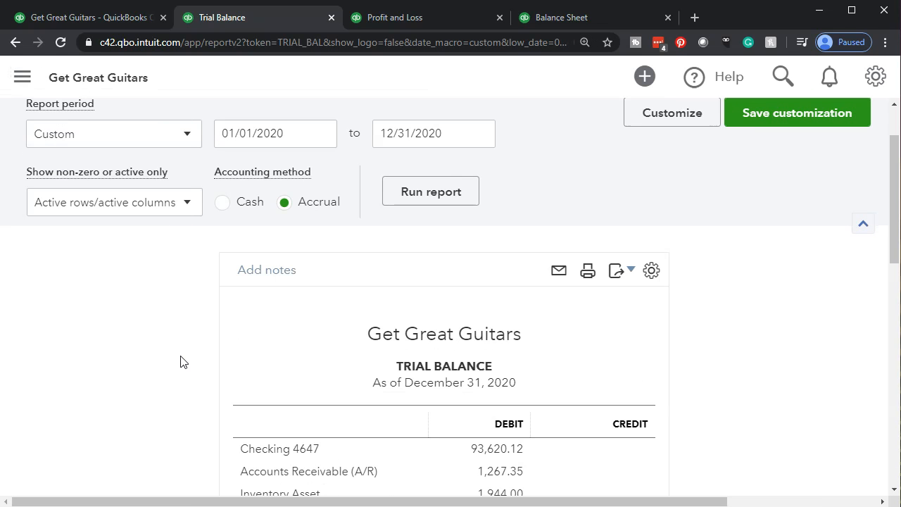
scroll(180, 362, down, 1)
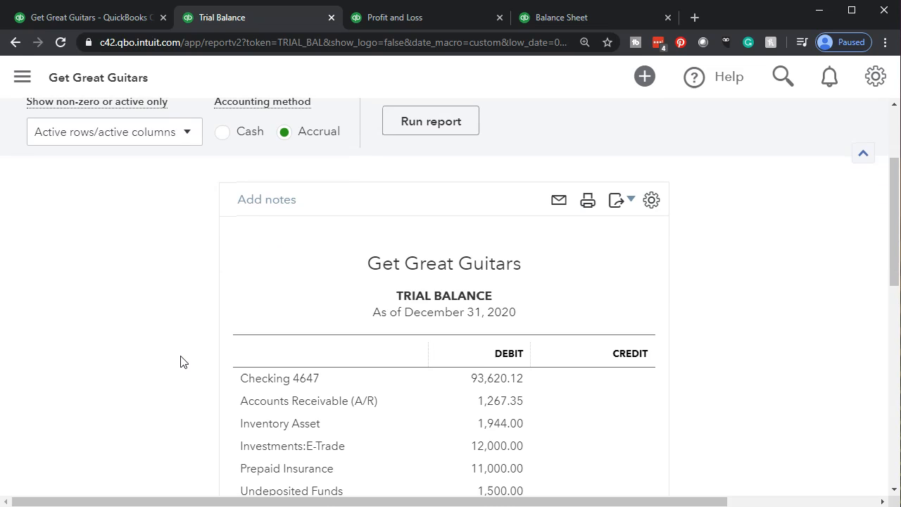
scroll(180, 362, down, 2)
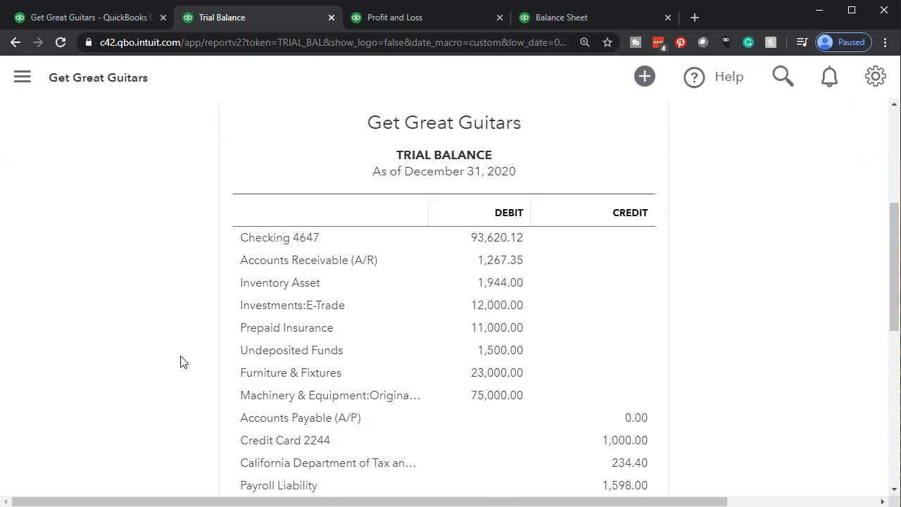
click(474, 239)
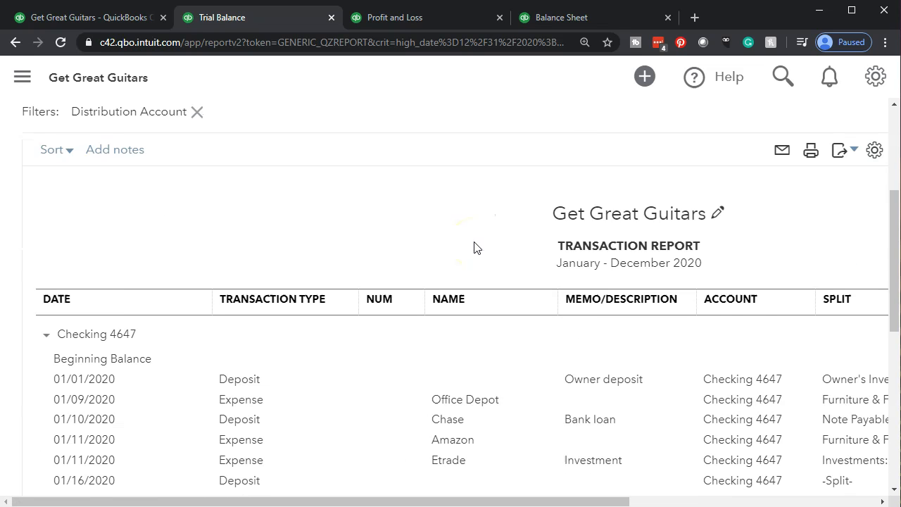
Check the dates and amounts of the Chase expenses in the Checking 4647 transactions, then return to the Trial Balance summary.
scroll(474, 243, down, 4)
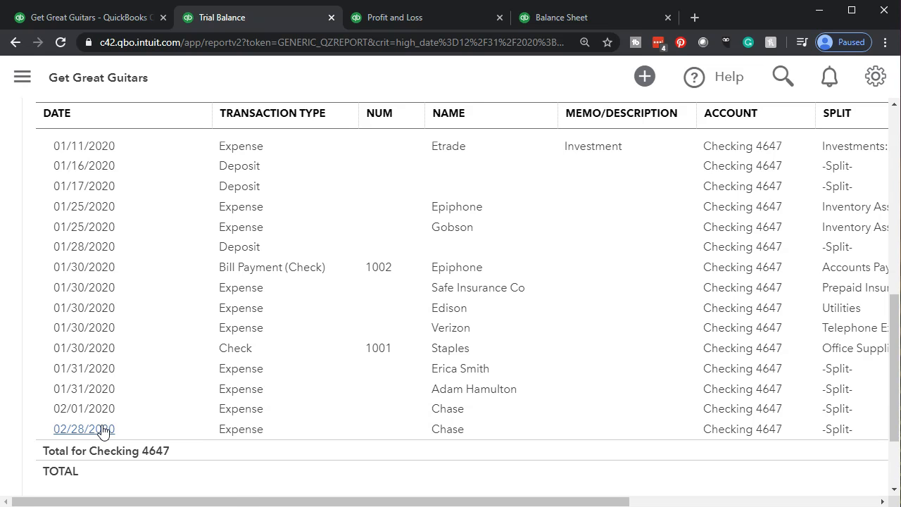
drag(220, 500, 396, 503)
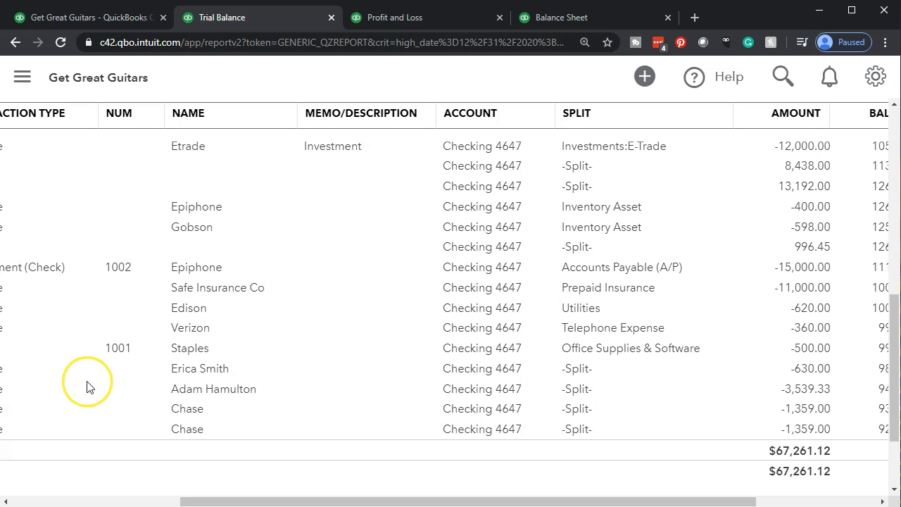
scroll(86, 387, up, 8)
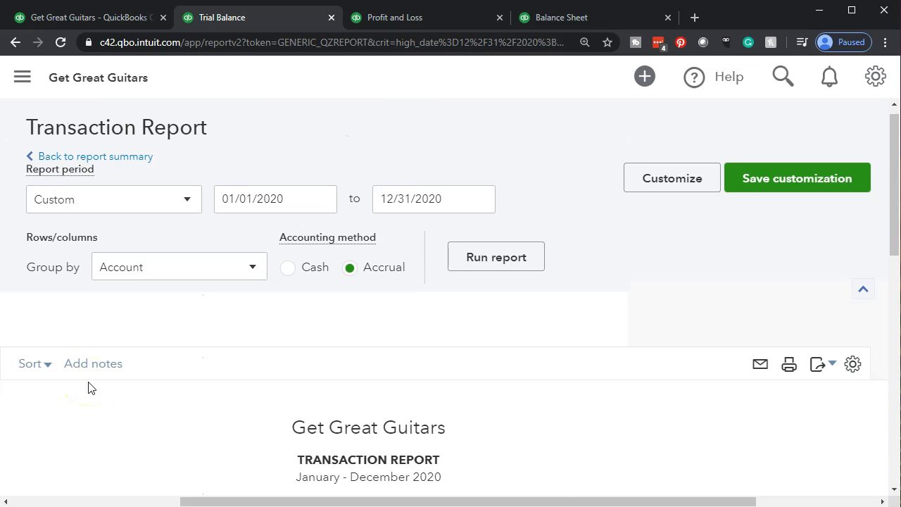
click(110, 166)
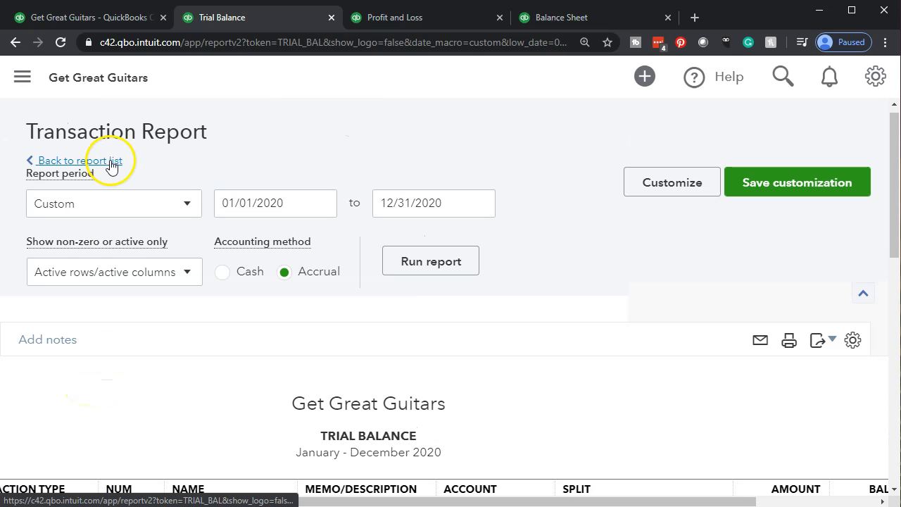
Open the Note Payable 7951 transaction detail from the Trial Balance and examine its payments, loan consolidation entry and running balance.
scroll(141, 290, down, 4)
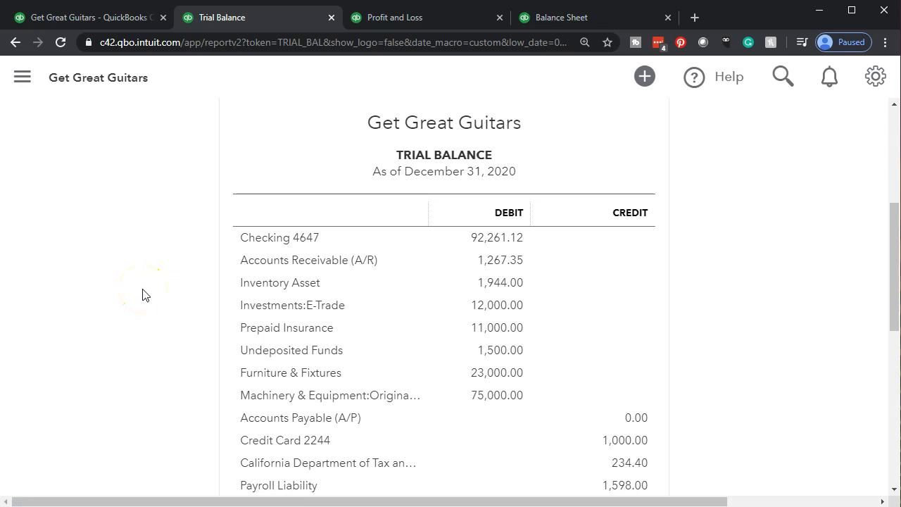
scroll(143, 295, down, 5)
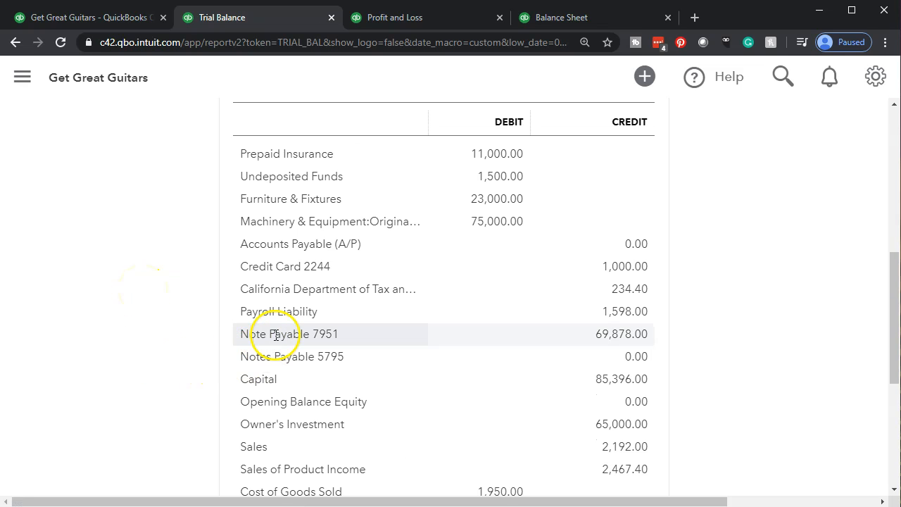
click(615, 340)
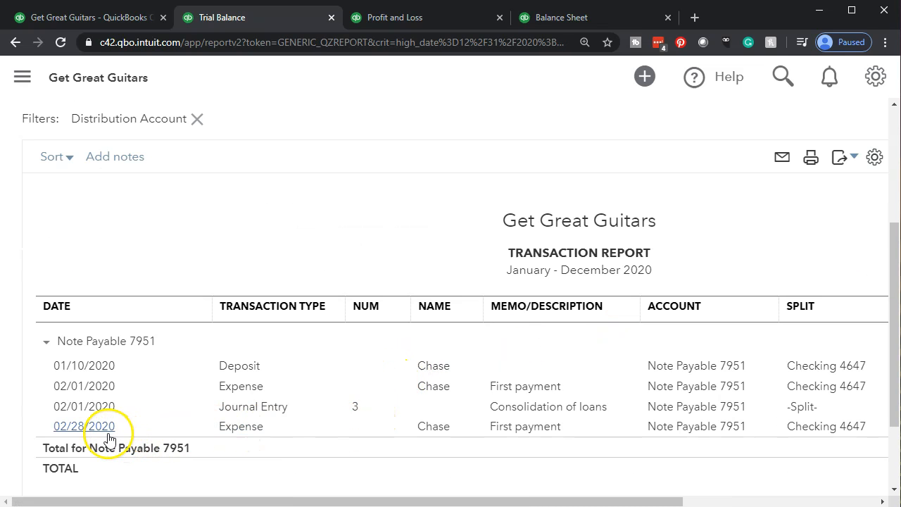
drag(330, 500, 529, 500)
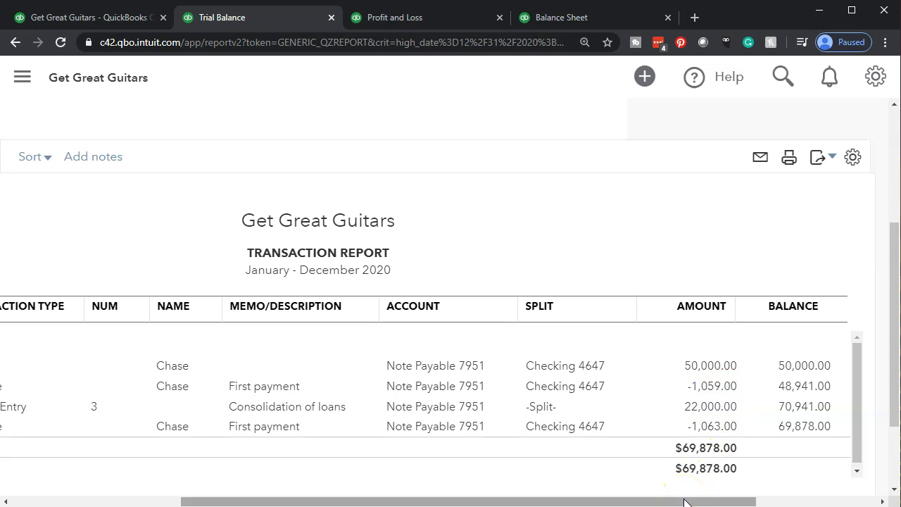
drag(684, 500, 28, 344)
scroll(28, 317, up, 3)
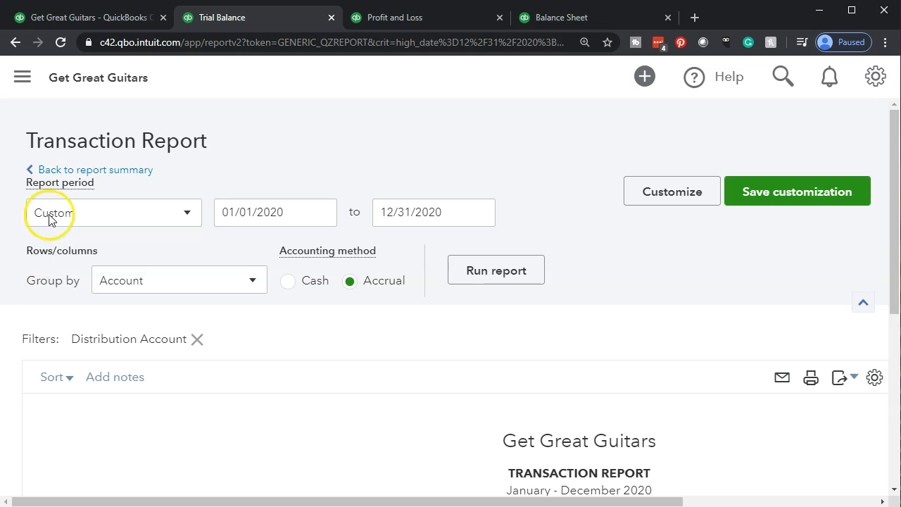
Return to the Trial Balance and compare the Note Payable 7951 balance with payment 2's remaining principal in the Excel schedule.
click(100, 171)
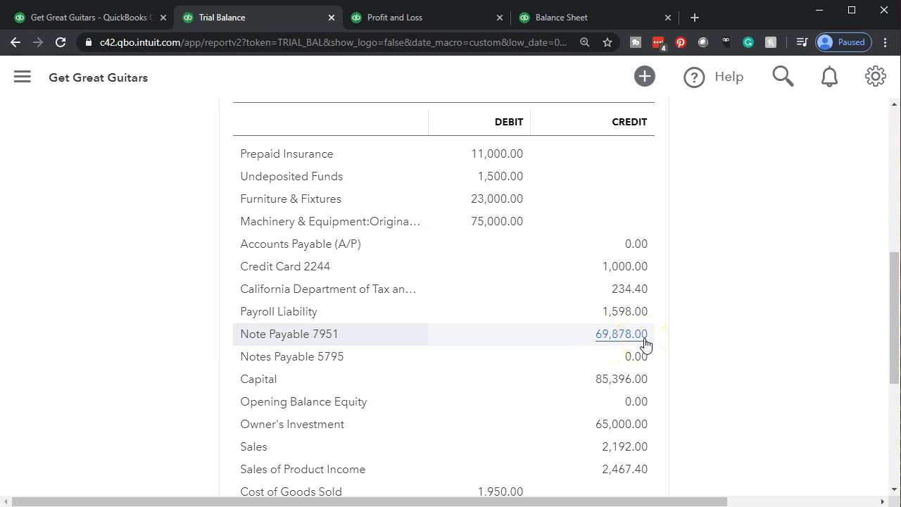
key(alt+Tab)
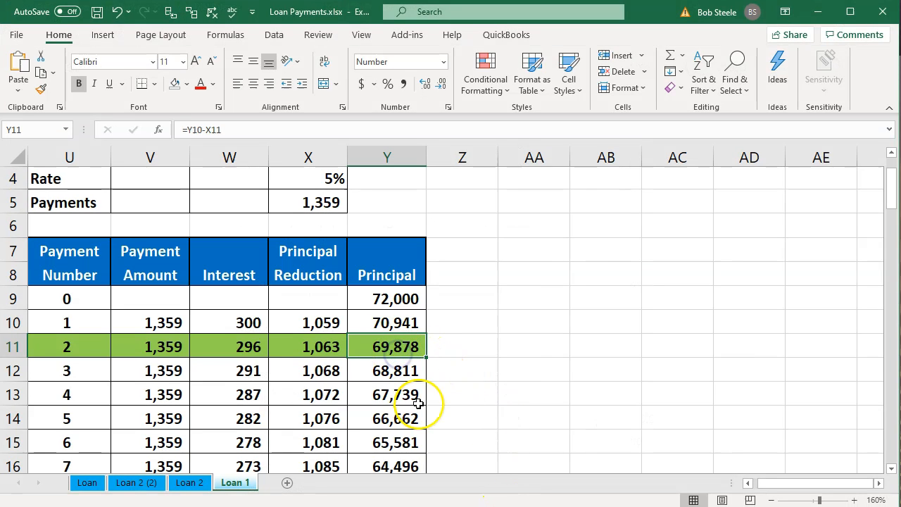
click(817, 11)
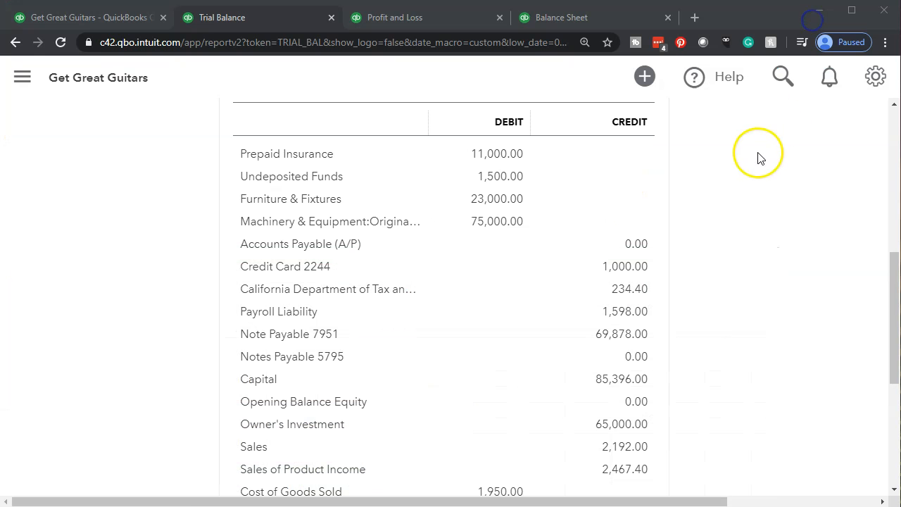
Open the Interest Paid transaction detail in QuickBooks, check both Chase interest amounts, and return to the Trial Balance summary.
scroll(195, 384, down, 2)
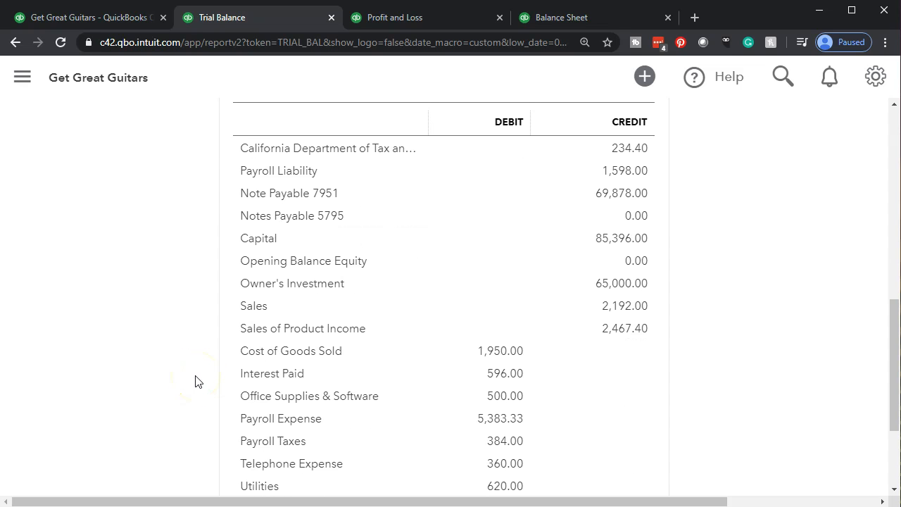
click(507, 381)
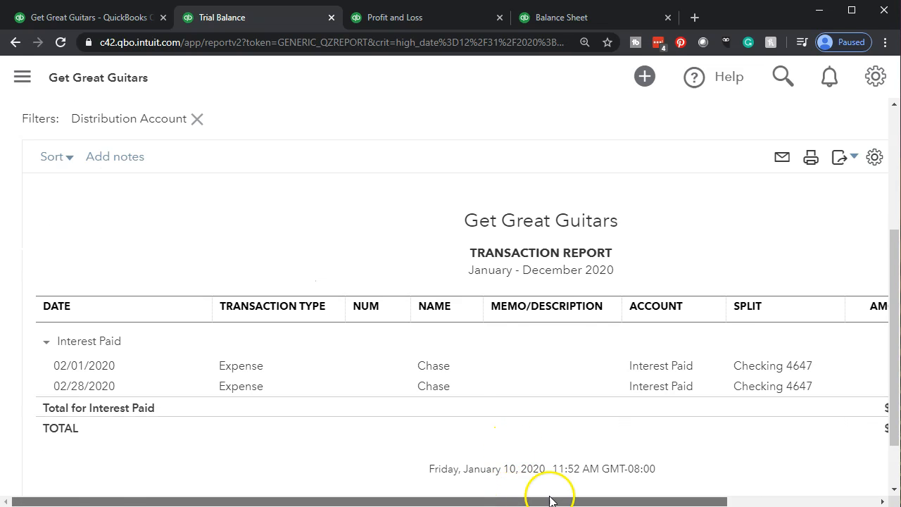
drag(549, 500, 664, 501)
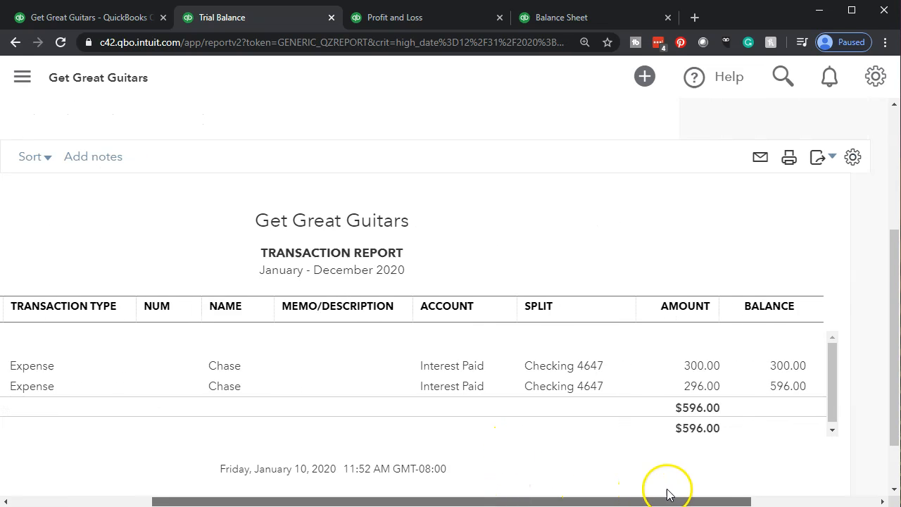
click(721, 381)
drag(684, 495, 346, 476)
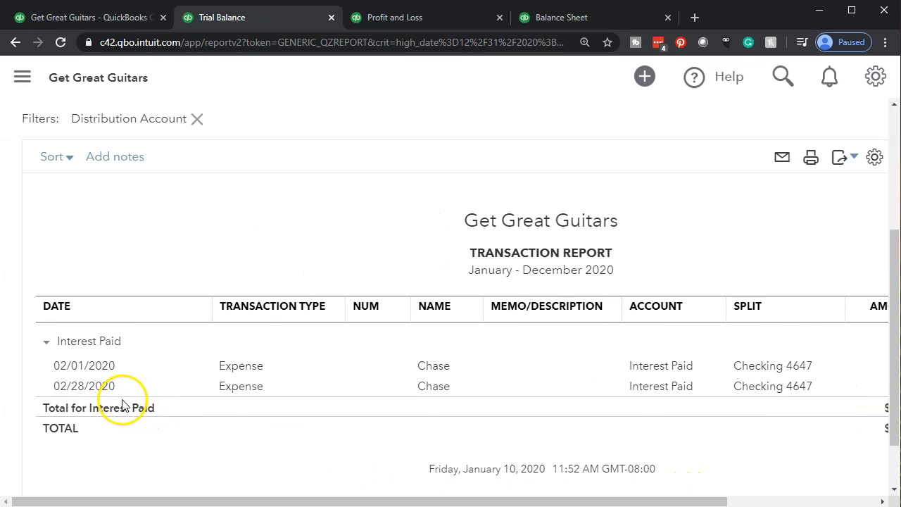
scroll(120, 402, up, 3)
click(120, 181)
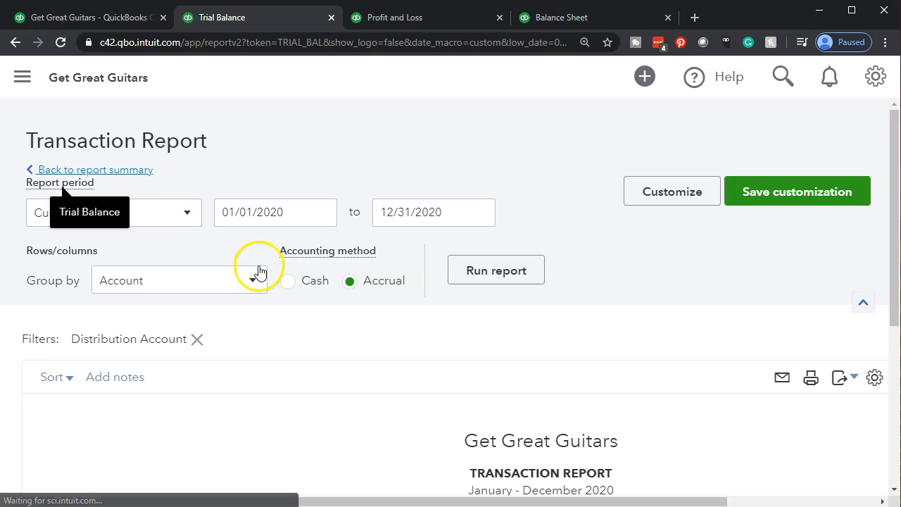
Review the Trial Balance's expense accounts and debit and credit totals, then the accounts back up to Checking 4647.
scroll(221, 358, down, 5)
scroll(224, 370, down, 3)
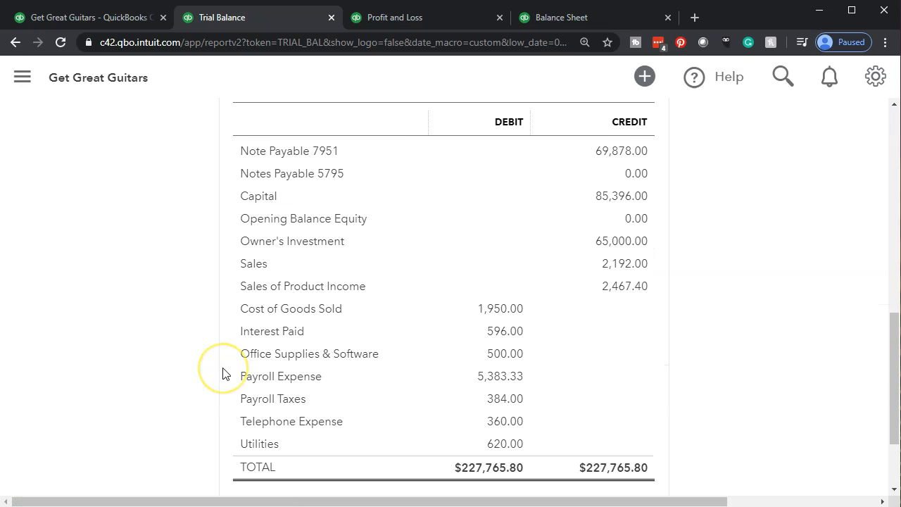
scroll(224, 372, up, 3)
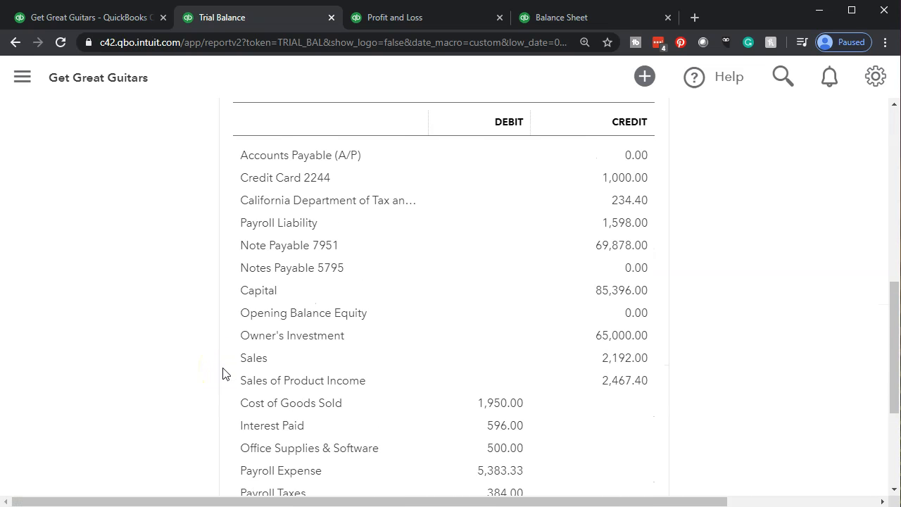
scroll(223, 373, up, 4)
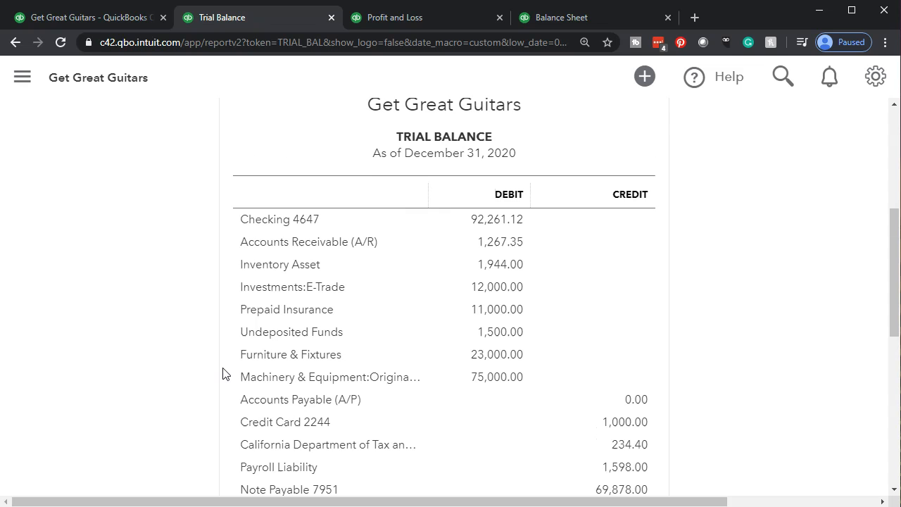
click(211, 360)
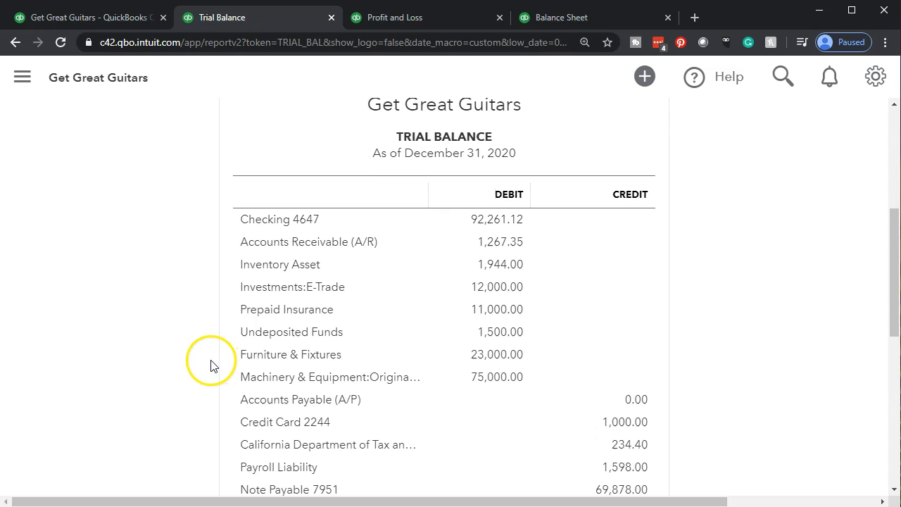